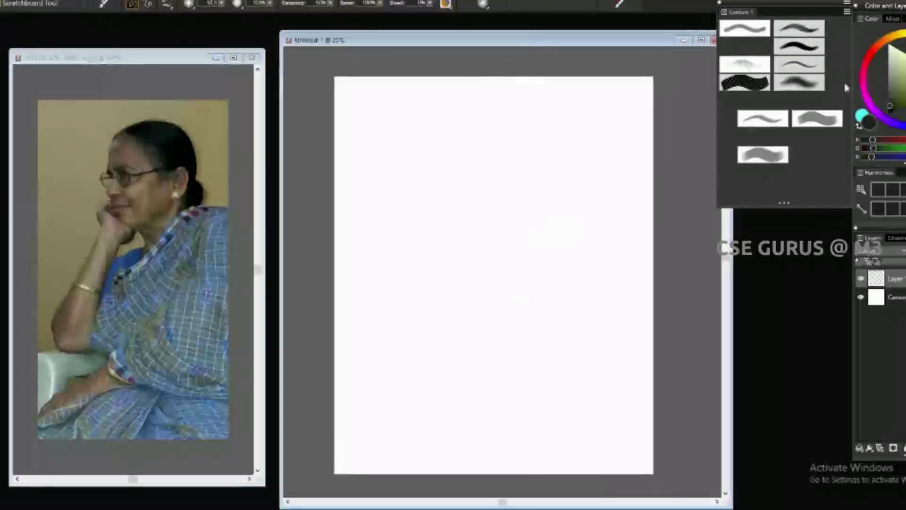
Add a new layer and tone the canvas a desaturated, muted greenish grey.
{"action": "left_click", "coordinate": [879, 448]}
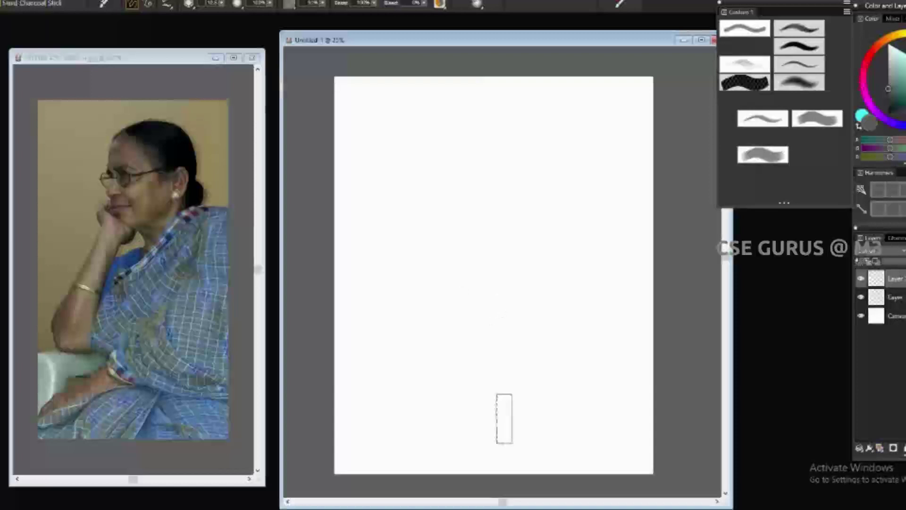
{"action": "key", "text": "ctrl+f"}
{"action": "key", "text": "Escape"}
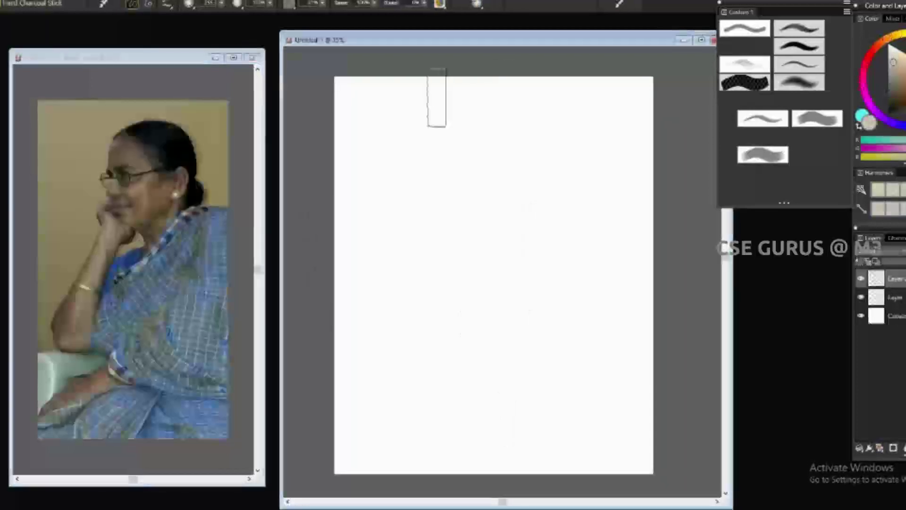
{"action": "key", "text": "ctrl+shift+a"}
{"action": "left_click_drag", "start_coordinate": [364, 208], "coordinate": [620, 108]}
{"action": "mouse_move", "coordinate": [684, 166]}
{"action": "left_mouse_down"}
{"action": "mouse_move", "coordinate": [648, 166]}
{"action": "mouse_move", "coordinate": [661, 185]}
{"action": "left_mouse_up"}
{"action": "key", "text": "Return"}
Block in broad charcoal strokes with vertical and diagonal construction lines for the head.
{"action": "mouse_move", "coordinate": [454, 198]}
{"action": "left_mouse_down"}
{"action": "mouse_move", "coordinate": [491, 148]}
{"action": "mouse_move", "coordinate": [497, 207]}
{"action": "left_mouse_up"}
{"action": "left_click_drag", "start_coordinate": [567, 113], "coordinate": [439, 264]}
{"action": "left_click_drag", "start_coordinate": [430, 94], "coordinate": [444, 306]}
{"action": "left_click_drag", "start_coordinate": [452, 321], "coordinate": [552, 231]}
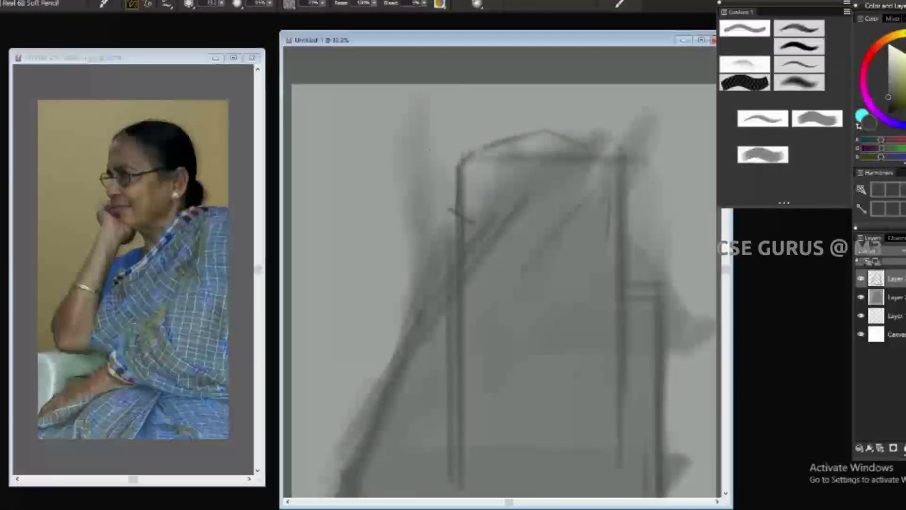
{"action": "mouse_move", "coordinate": [463, 277]}
{"action": "left_mouse_down"}
{"action": "mouse_move", "coordinate": [474, 309]}
{"action": "mouse_move", "coordinate": [476, 273]}
{"action": "left_mouse_up"}
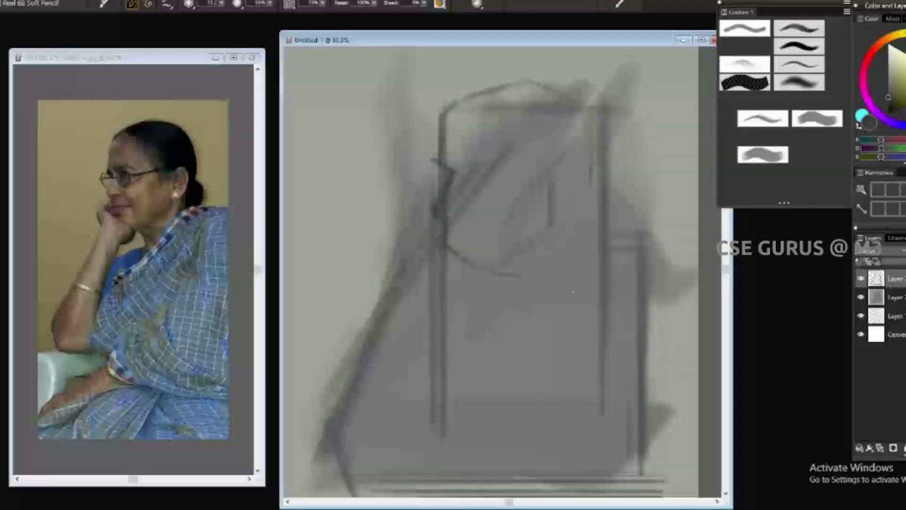
{"action": "left_click_drag", "start_coordinate": [582, 205], "coordinate": [561, 292]}
{"action": "key", "text": "ctrl+plus"}
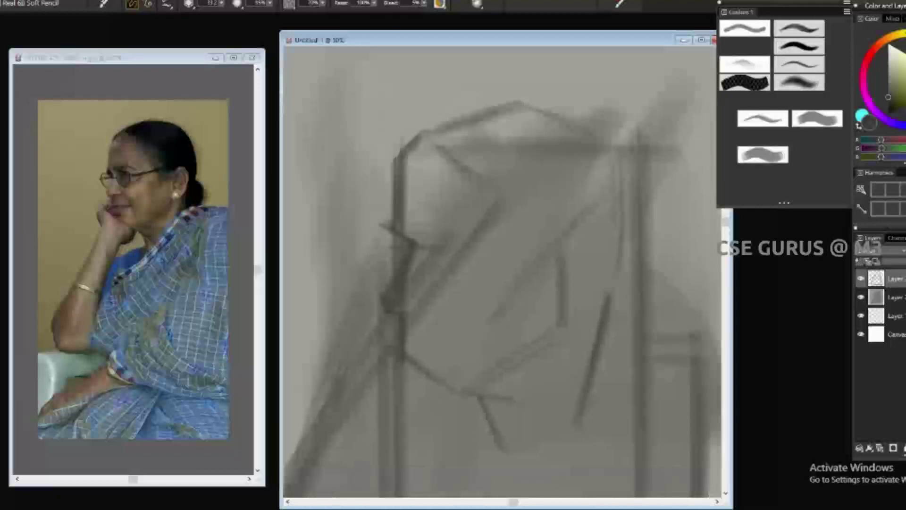
Draw the pencil contour of the brow, nose, mouth and chin, and strengthen the head's left edge.
{"action": "mouse_move", "coordinate": [453, 237]}
{"action": "left_mouse_down"}
{"action": "mouse_move", "coordinate": [544, 249]}
{"action": "mouse_move", "coordinate": [589, 224]}
{"action": "left_mouse_up"}
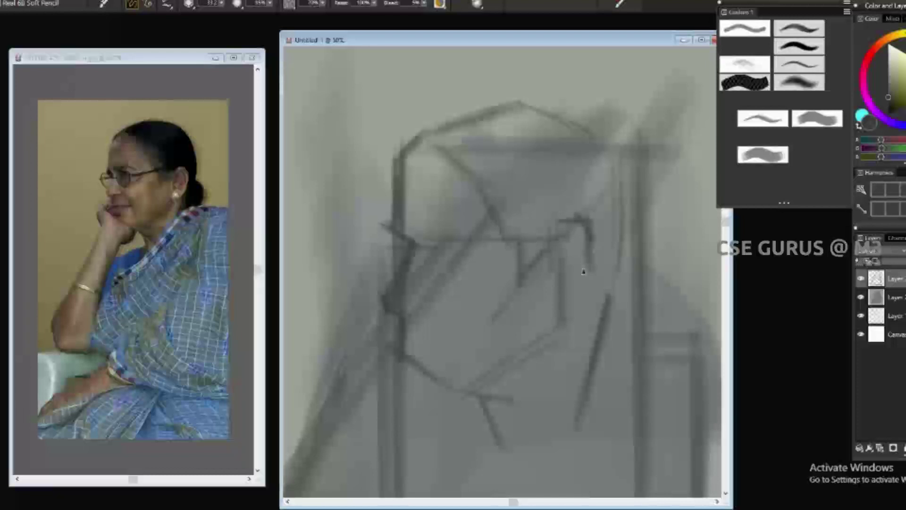
{"action": "left_click_drag", "start_coordinate": [586, 270], "coordinate": [561, 296]}
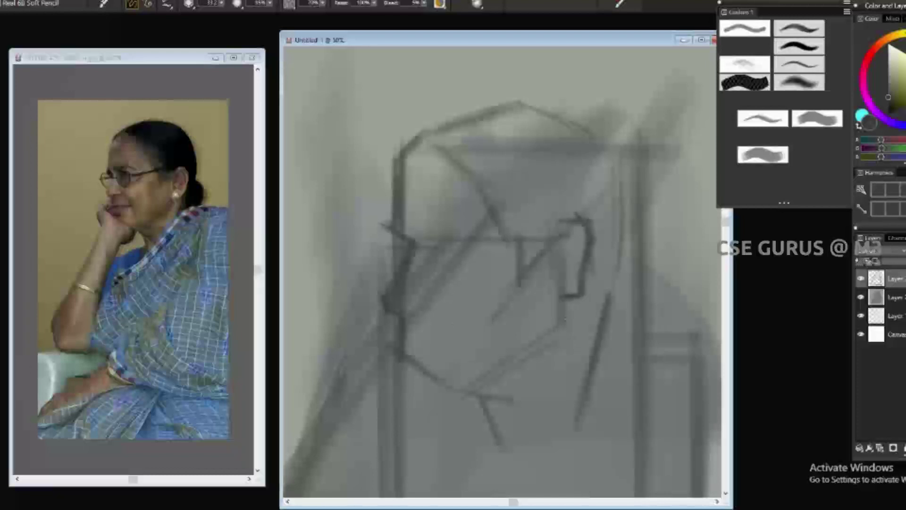
{"action": "mouse_move", "coordinate": [564, 330]}
{"action": "left_mouse_down"}
{"action": "mouse_move", "coordinate": [512, 361]}
{"action": "mouse_move", "coordinate": [519, 389]}
{"action": "left_mouse_up"}
{"action": "left_click_drag", "start_coordinate": [413, 243], "coordinate": [388, 328]}
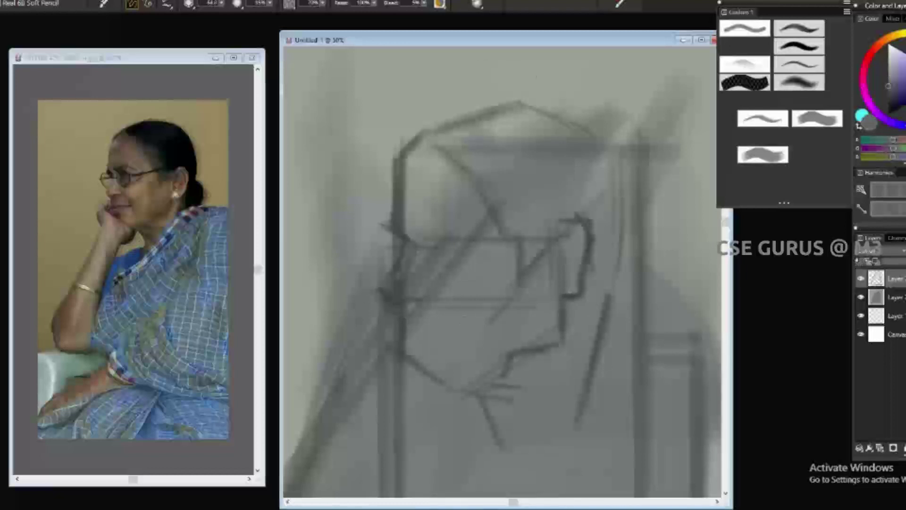
{"action": "mouse_move", "coordinate": [411, 132]}
{"action": "left_mouse_down"}
{"action": "mouse_move", "coordinate": [389, 192]}
{"action": "mouse_move", "coordinate": [391, 225]}
{"action": "left_mouse_up"}
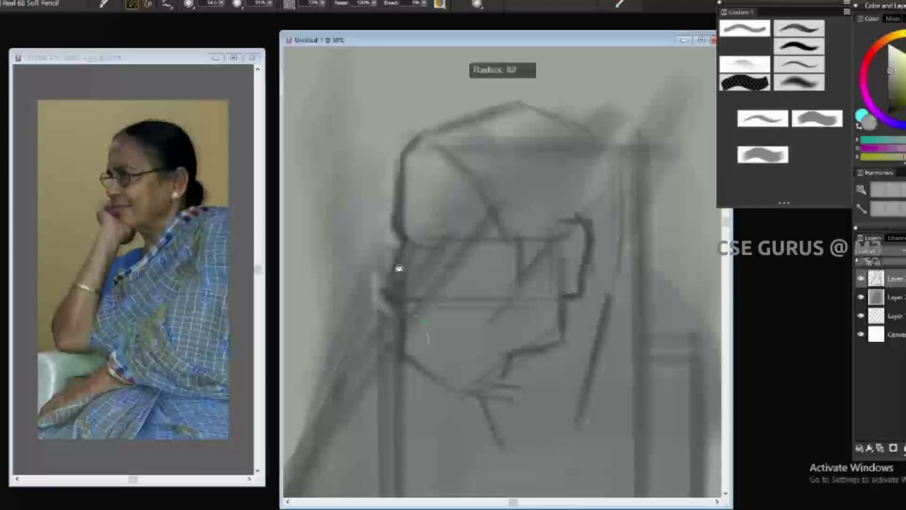
{"action": "key", "text": "ctrl+plus"}
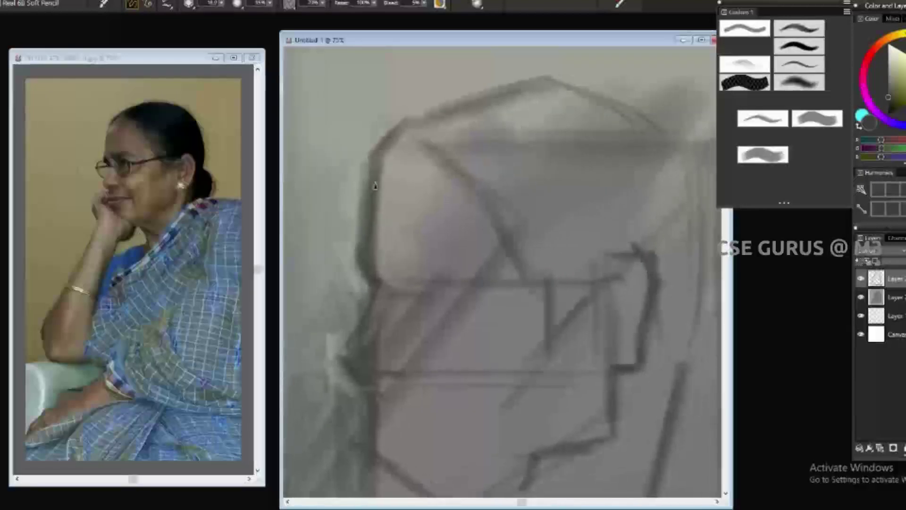
Sketch the brow, both round eyeglass lenses, the temple arm to the ear, and a nose accent.
{"action": "left_click_drag", "start_coordinate": [387, 231], "coordinate": [431, 227]}
{"action": "left_click_drag", "start_coordinate": [404, 279], "coordinate": [396, 252]}
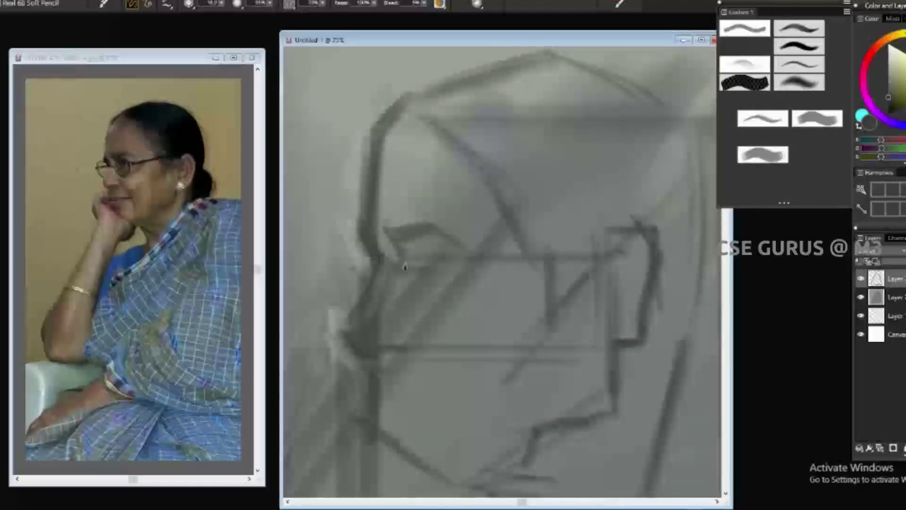
{"action": "left_click_drag", "start_coordinate": [409, 246], "coordinate": [423, 306]}
{"action": "left_click_drag", "start_coordinate": [345, 258], "coordinate": [354, 248]}
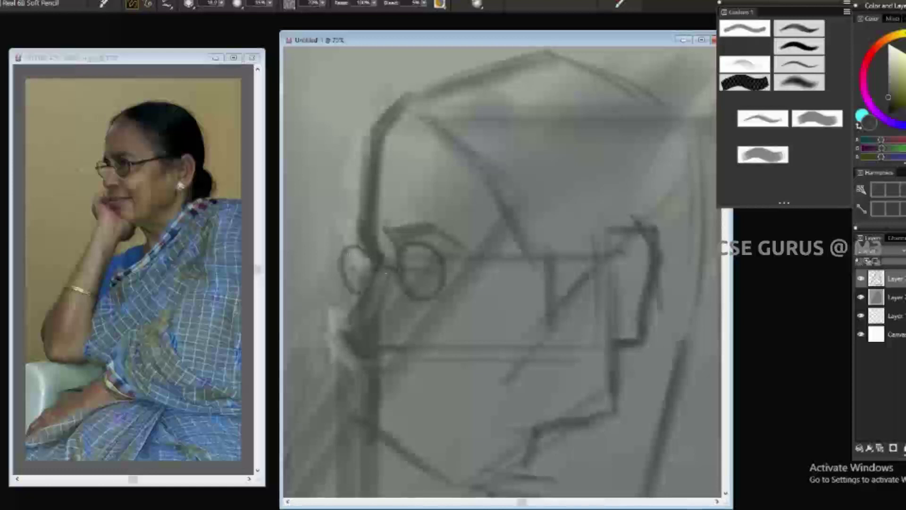
{"action": "left_click_drag", "start_coordinate": [486, 261], "coordinate": [589, 240]}
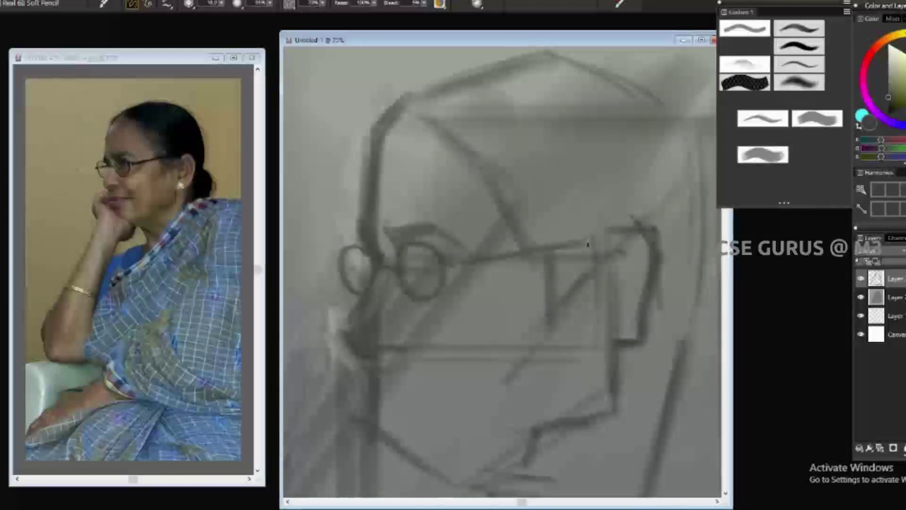
{"action": "scroll", "coordinate": [543, 372], "scroll_direction": "down", "scroll_amount": 2}
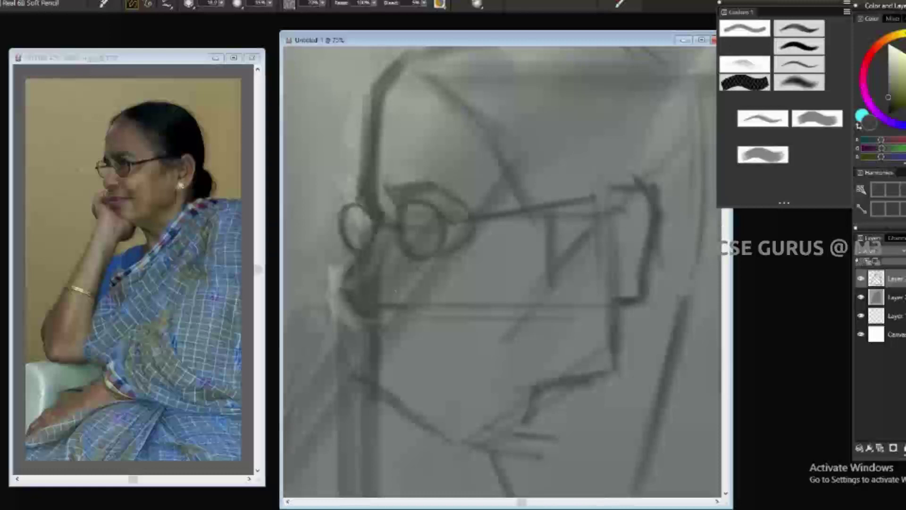
{"action": "left_click_drag", "start_coordinate": [389, 280], "coordinate": [397, 271]}
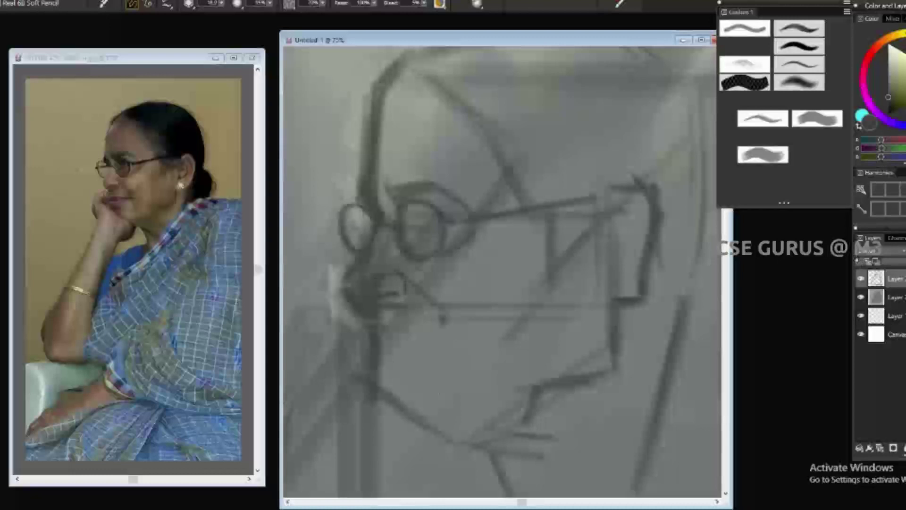
Switch to a new brush variant and draw the lip line under the nose.
{"action": "left_click", "coordinate": [344, 329]}
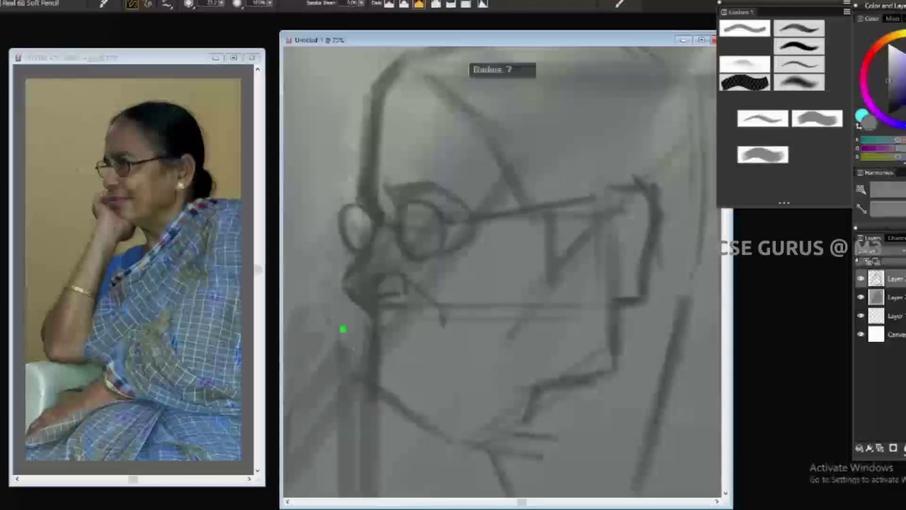
{"action": "left_click", "coordinate": [352, 310], "text": "alt"}
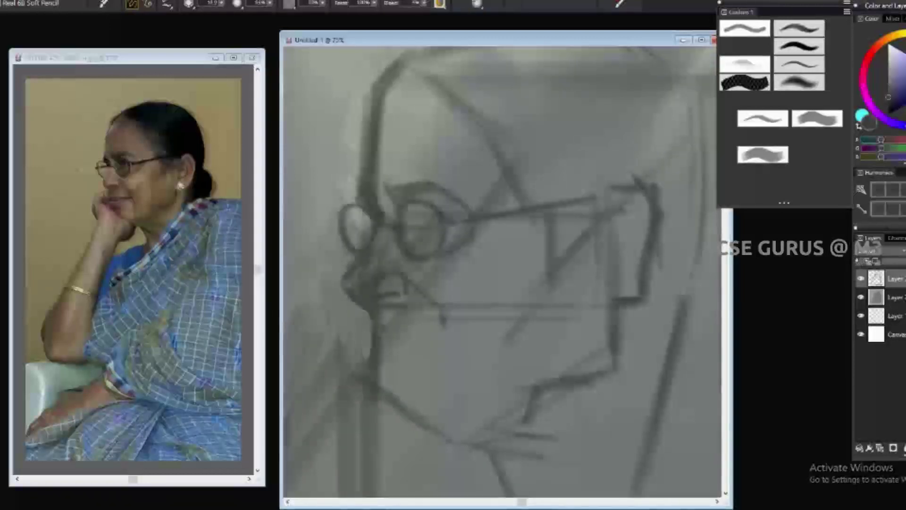
{"action": "left_click_drag", "start_coordinate": [383, 342], "coordinate": [428, 341]}
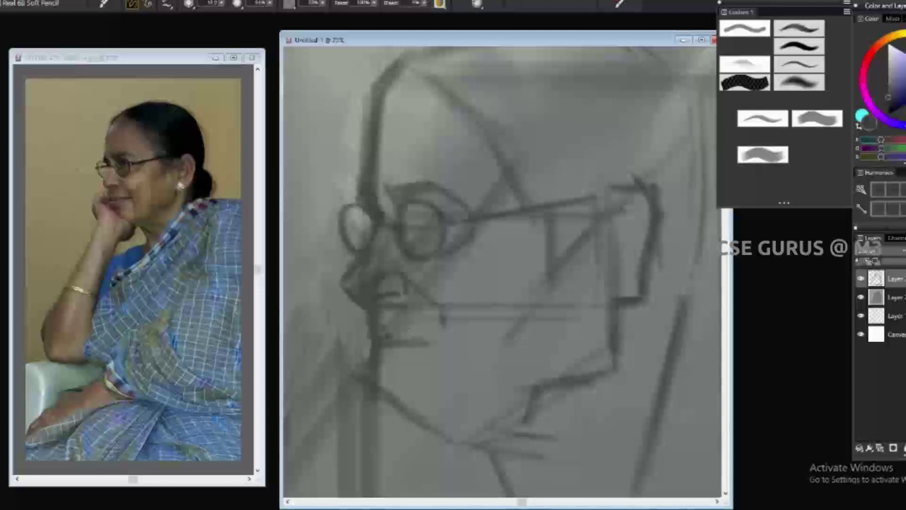
{"action": "mouse_move", "coordinate": [388, 336]}
{"action": "left_mouse_down"}
{"action": "mouse_move", "coordinate": [445, 336]}
{"action": "mouse_move", "coordinate": [459, 353]}
{"action": "mouse_move", "coordinate": [354, 376]}
{"action": "left_mouse_up"}
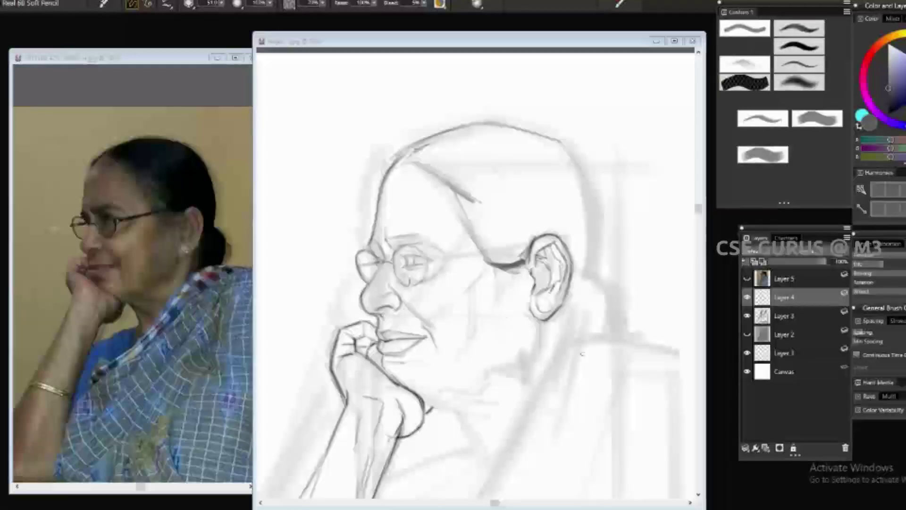
Shade the back of the head, neck and space before the face grey, then add a layer above Layer 4.
{"action": "mouse_move", "coordinate": [429, 363]}
{"action": "left_mouse_down"}
{"action": "mouse_move", "coordinate": [471, 384]}
{"action": "mouse_move", "coordinate": [546, 323]}
{"action": "left_mouse_up"}
{"action": "left_click_drag", "start_coordinate": [520, 255], "coordinate": [461, 178]}
{"action": "mouse_move", "coordinate": [368, 189]}
{"action": "left_mouse_down"}
{"action": "mouse_move", "coordinate": [364, 245]}
{"action": "mouse_move", "coordinate": [337, 262]}
{"action": "left_mouse_up"}
{"action": "mouse_move", "coordinate": [382, 238]}
{"action": "left_mouse_down"}
{"action": "mouse_move", "coordinate": [363, 266]}
{"action": "mouse_move", "coordinate": [349, 314]}
{"action": "mouse_move", "coordinate": [358, 319]}
{"action": "mouse_move", "coordinate": [325, 332]}
{"action": "mouse_move", "coordinate": [344, 245]}
{"action": "left_mouse_up"}
{"action": "mouse_move", "coordinate": [366, 238]}
{"action": "left_mouse_down"}
{"action": "mouse_move", "coordinate": [373, 177]}
{"action": "mouse_move", "coordinate": [411, 142]}
{"action": "mouse_move", "coordinate": [530, 142]}
{"action": "mouse_move", "coordinate": [582, 166]}
{"action": "mouse_move", "coordinate": [608, 274]}
{"action": "left_mouse_up"}
{"action": "left_click_drag", "start_coordinate": [605, 199], "coordinate": [619, 330]}
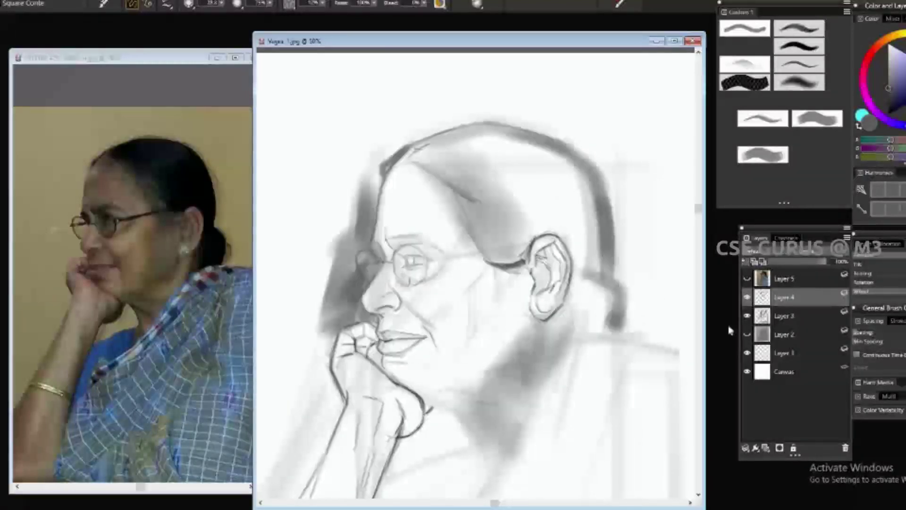
{"action": "left_click", "coordinate": [770, 446]}
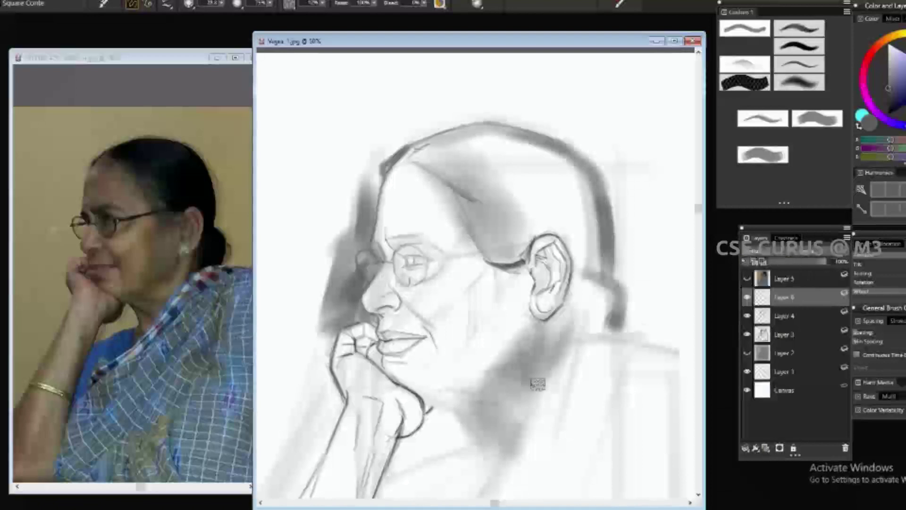
Paste the ear onto its own layer, scale it up, and drop it into Layer 6.
{"action": "key", "text": "ctrl+v"}
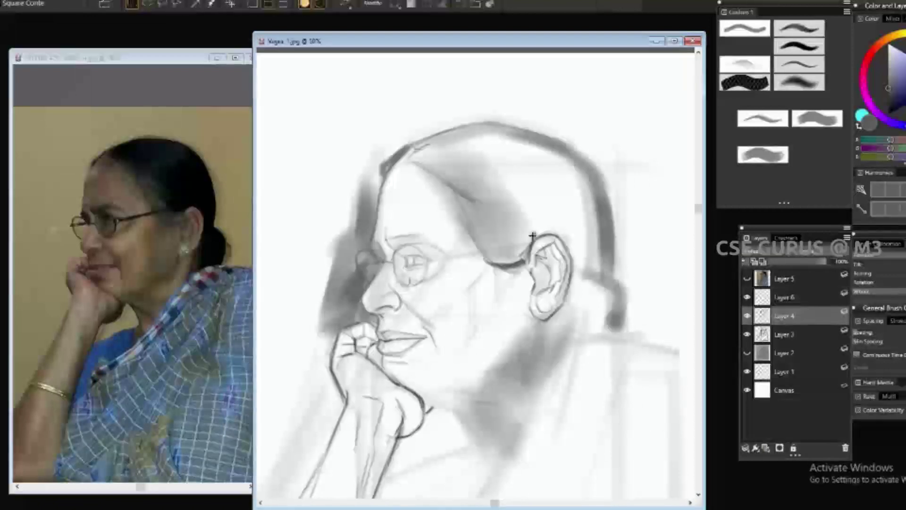
{"action": "left_click_drag", "start_coordinate": [570, 316], "coordinate": [599, 316]}
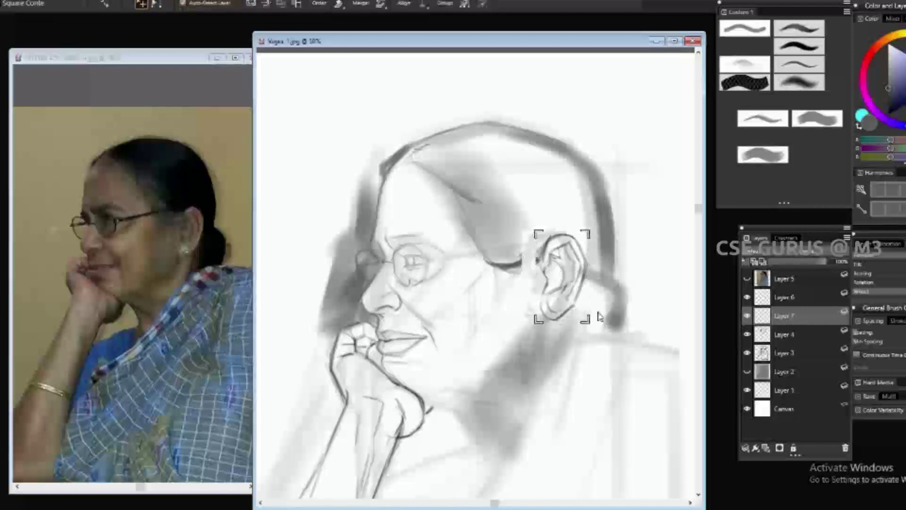
{"action": "key", "text": "Return"}
{"action": "key", "text": "ctrl+e"}
{"action": "key", "text": "b"}
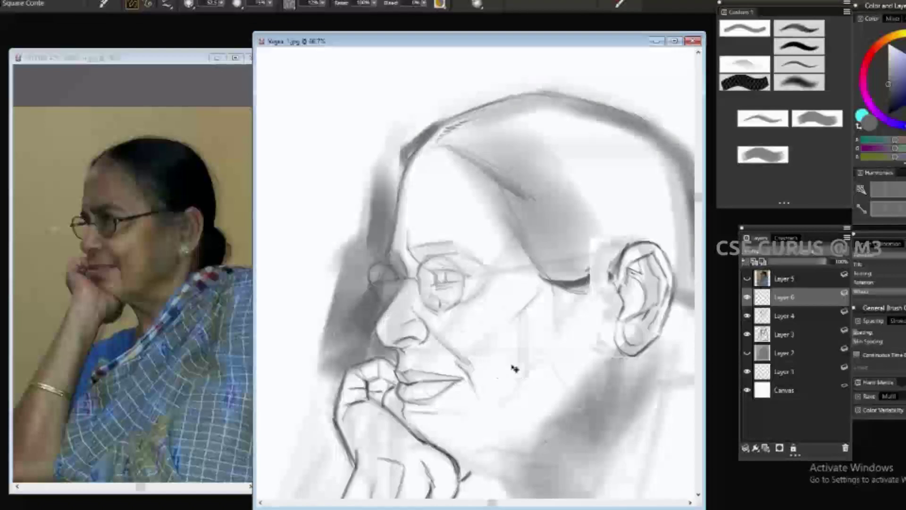
{"action": "key", "text": "ctrl+minus"}
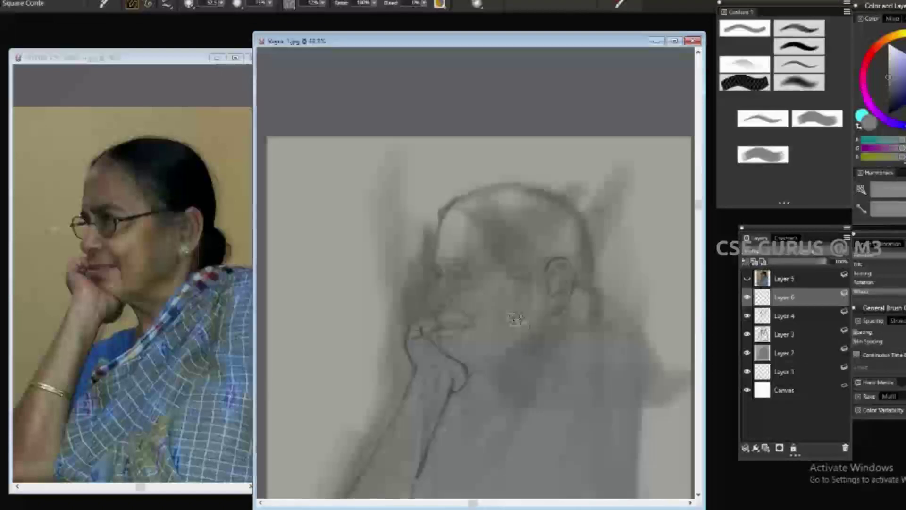
Darken the hairline arc and shade the hair across the top of the head and near the ear.
{"action": "key", "text": "ctrl+plus"}
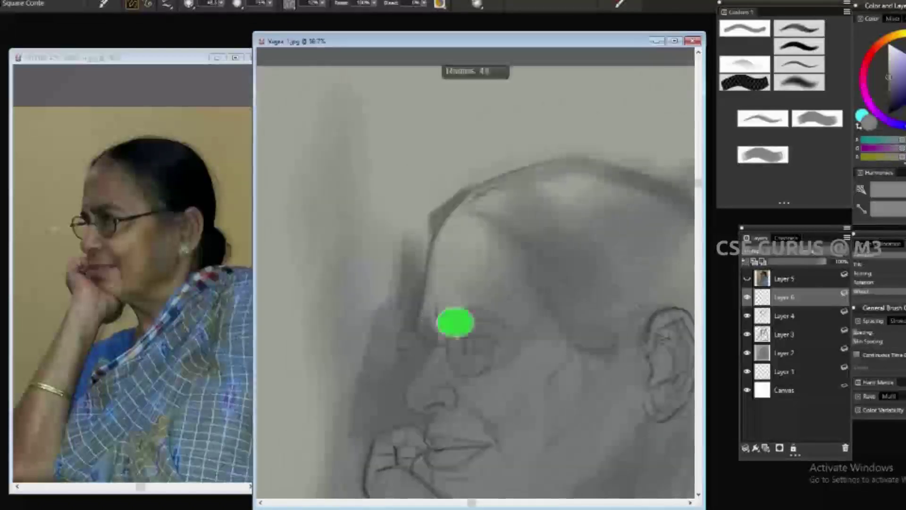
{"action": "key", "text": "ctrl+minus"}
{"action": "key", "text": "ctrl+minus"}
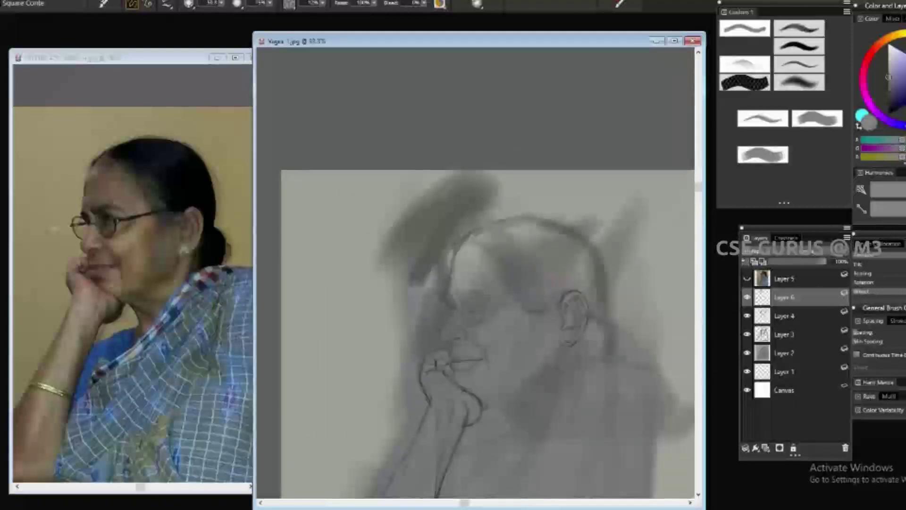
{"action": "key", "text": "ctrl+plus"}
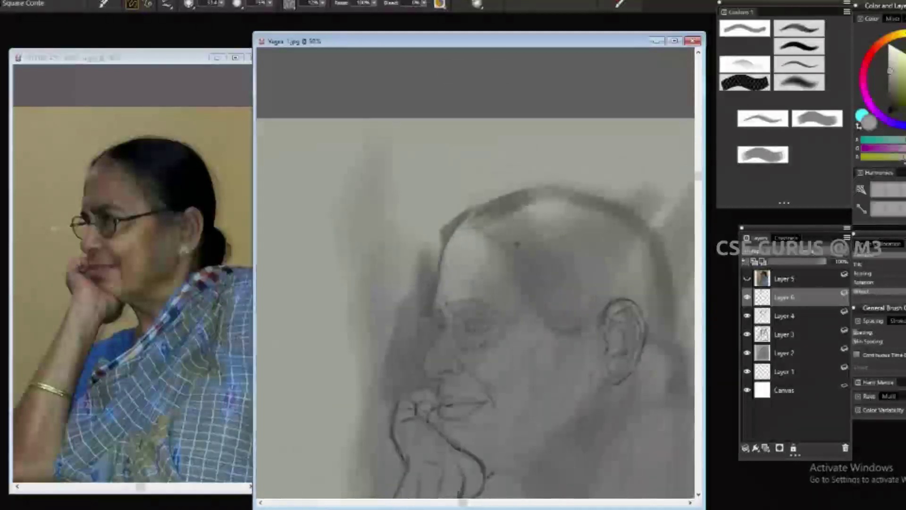
{"action": "left_click_drag", "start_coordinate": [470, 225], "coordinate": [535, 190]}
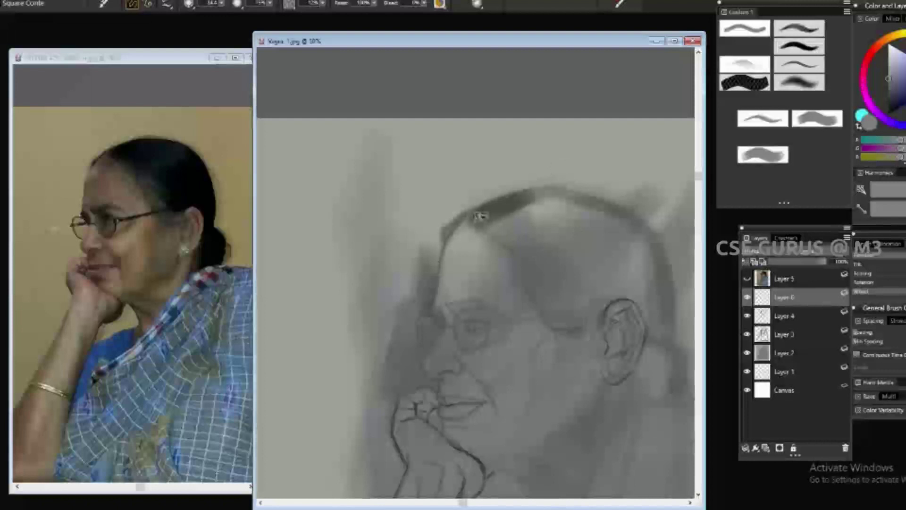
{"action": "mouse_move", "coordinate": [537, 259]}
{"action": "left_mouse_down"}
{"action": "mouse_move", "coordinate": [583, 282]}
{"action": "mouse_move", "coordinate": [614, 264]}
{"action": "left_mouse_up"}
{"action": "mouse_move", "coordinate": [564, 196]}
{"action": "left_mouse_down"}
{"action": "mouse_move", "coordinate": [538, 159]}
{"action": "mouse_move", "coordinate": [590, 161]}
{"action": "left_mouse_up"}
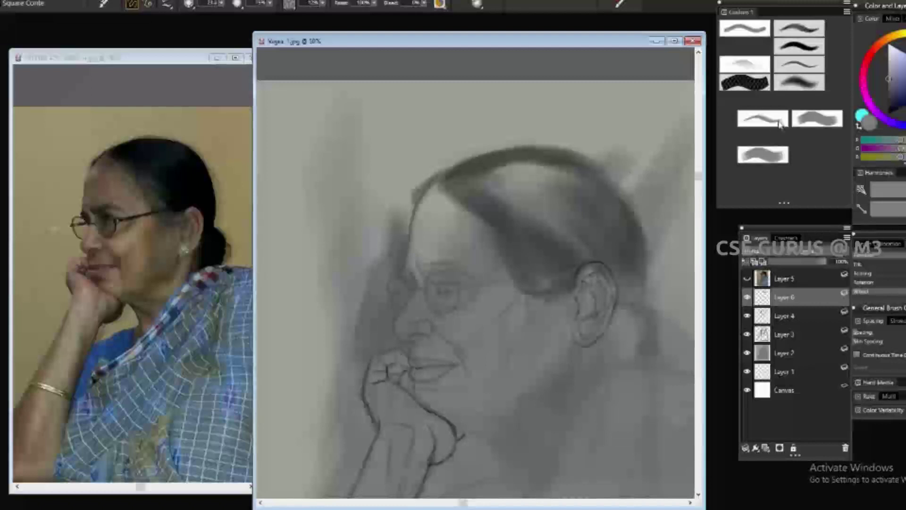
{"action": "left_click_drag", "start_coordinate": [472, 156], "coordinate": [599, 160]}
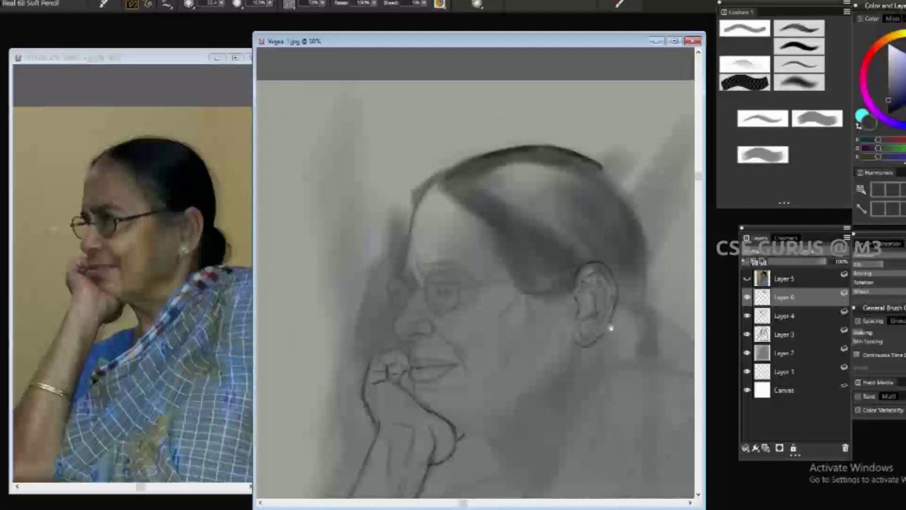
{"action": "left_click_drag", "start_coordinate": [629, 213], "coordinate": [592, 188]}
Outline the back of the hair past the ear, the bun, the shoulder, and the forehead hairline.
{"action": "left_click_drag", "start_coordinate": [564, 144], "coordinate": [600, 243]}
{"action": "key", "text": "ctrl+z"}
{"action": "mouse_move", "coordinate": [566, 144]}
{"action": "left_mouse_down"}
{"action": "mouse_move", "coordinate": [585, 171]}
{"action": "mouse_move", "coordinate": [599, 288]}
{"action": "mouse_move", "coordinate": [618, 288]}
{"action": "mouse_move", "coordinate": [629, 333]}
{"action": "left_mouse_up"}
{"action": "left_click_drag", "start_coordinate": [574, 309], "coordinate": [547, 370]}
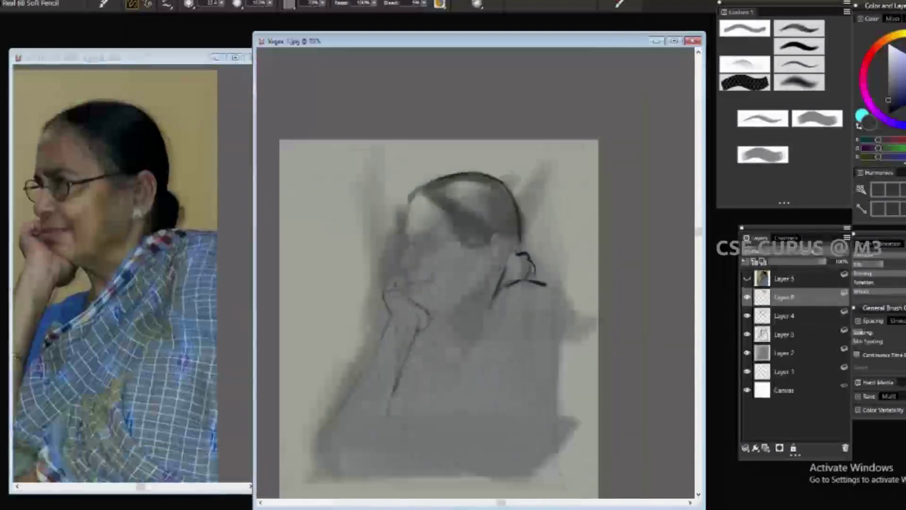
{"action": "left_click_drag", "start_coordinate": [553, 291], "coordinate": [547, 378]}
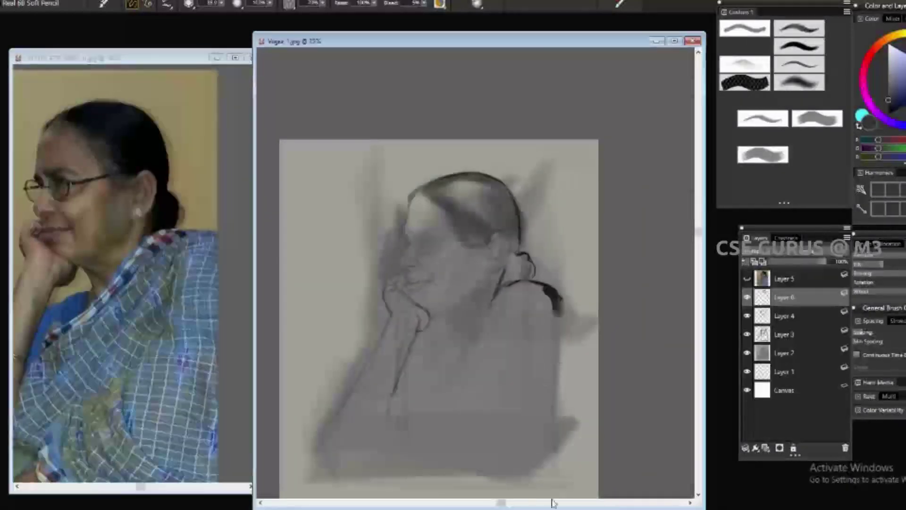
{"action": "key", "text": "ctrl+plus"}
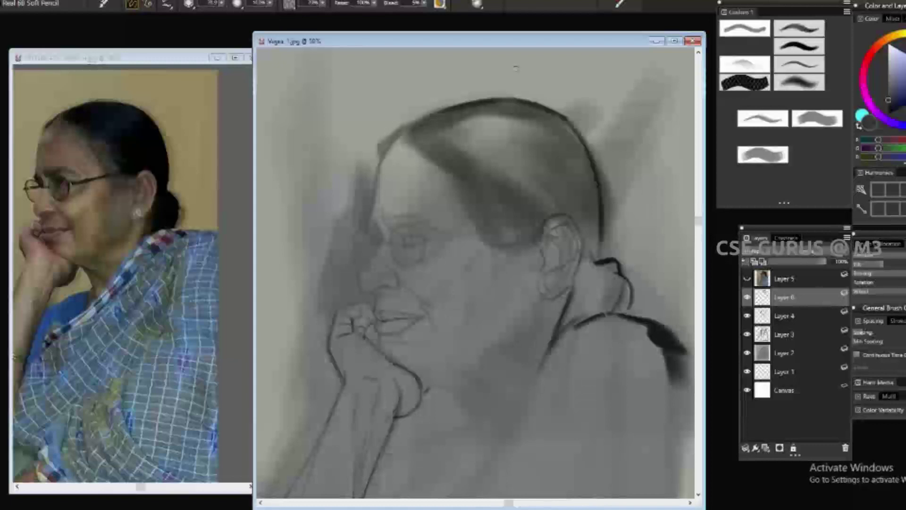
{"action": "key", "text": "ctrl+plus"}
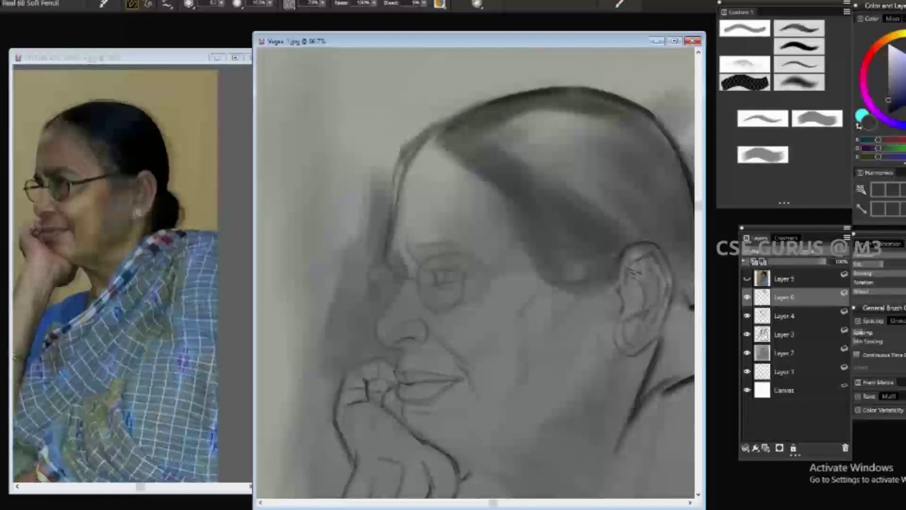
{"action": "left_click_drag", "start_coordinate": [407, 152], "coordinate": [477, 105]}
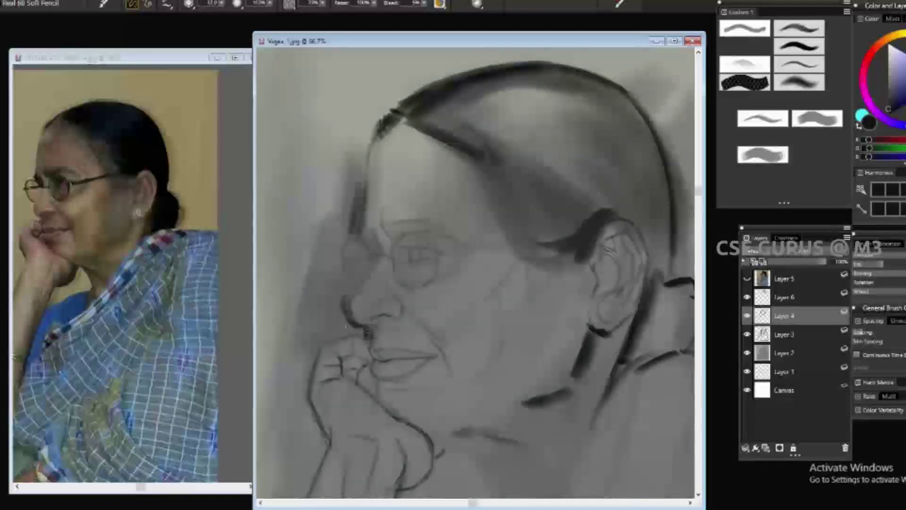
With the Square Conte brush, darken the forehead, nose, cheek and hair profile.
{"action": "left_click", "coordinate": [758, 251]}
{"action": "left_click", "coordinate": [759, 283]}
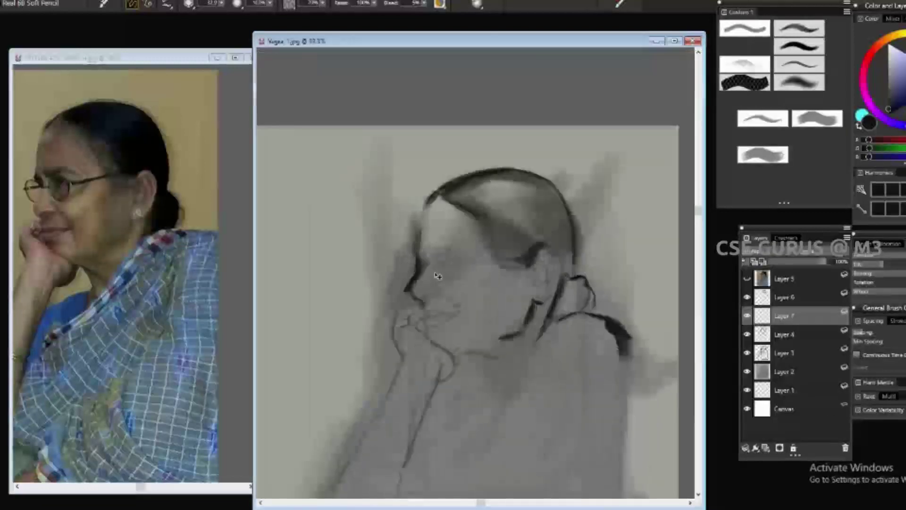
{"action": "left_click", "coordinate": [769, 156]}
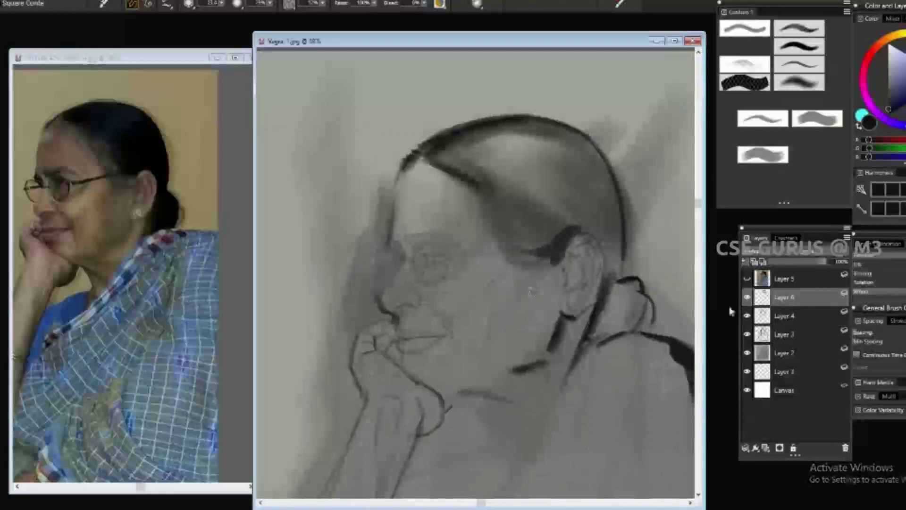
{"action": "mouse_move", "coordinate": [386, 197]}
{"action": "left_mouse_down"}
{"action": "mouse_move", "coordinate": [384, 302]}
{"action": "mouse_move", "coordinate": [401, 306]}
{"action": "mouse_move", "coordinate": [392, 269]}
{"action": "mouse_move", "coordinate": [399, 198]}
{"action": "left_mouse_up"}
{"action": "key", "text": "ctrl+plus"}
{"action": "left_click_drag", "start_coordinate": [397, 231], "coordinate": [385, 283]}
{"action": "scroll", "coordinate": [416, 212], "scroll_direction": "up", "scroll_amount": 3}
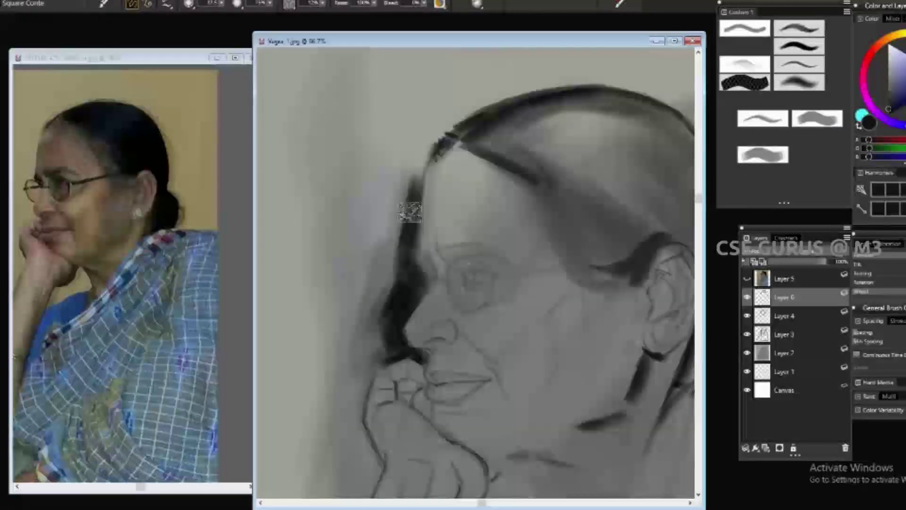
{"action": "mouse_move", "coordinate": [428, 172]}
{"action": "left_mouse_down"}
{"action": "mouse_move", "coordinate": [376, 213]}
{"action": "mouse_move", "coordinate": [373, 302]}
{"action": "left_mouse_up"}
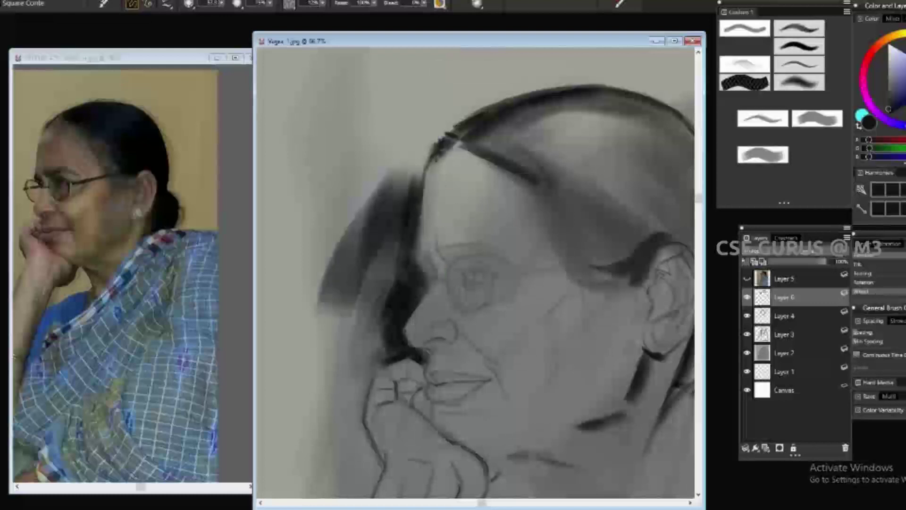
{"action": "left_click_drag", "start_coordinate": [406, 222], "coordinate": [377, 349]}
{"action": "key", "text": "ctrl+minus"}
{"action": "key", "text": "ctrl+plus"}
Outline the hand and cheek and shade the background dark to the left of the hair.
{"action": "left_click_drag", "start_coordinate": [389, 293], "coordinate": [382, 335]}
{"action": "left_click_drag", "start_coordinate": [406, 280], "coordinate": [396, 286]}
{"action": "left_click_drag", "start_coordinate": [380, 326], "coordinate": [396, 368]}
{"action": "mouse_move", "coordinate": [387, 245]}
{"action": "left_mouse_down"}
{"action": "mouse_move", "coordinate": [373, 295]}
{"action": "mouse_move", "coordinate": [344, 262]}
{"action": "left_mouse_up"}
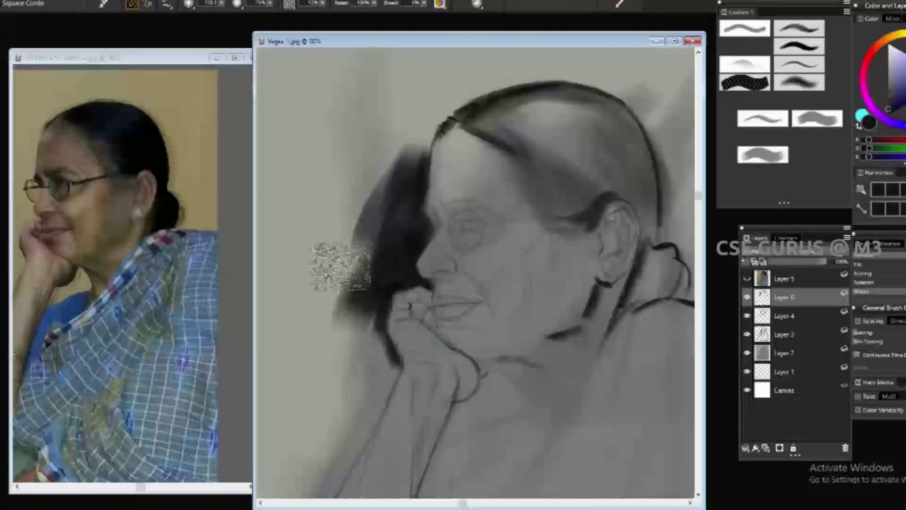
{"action": "left_click_drag", "start_coordinate": [330, 141], "coordinate": [307, 415]}
{"action": "scroll", "coordinate": [441, 146], "scroll_direction": "up", "scroll_amount": 3}
{"action": "key", "text": "ctrl+minus"}
{"action": "scroll", "coordinate": [557, 422], "scroll_direction": "down", "scroll_amount": 3}
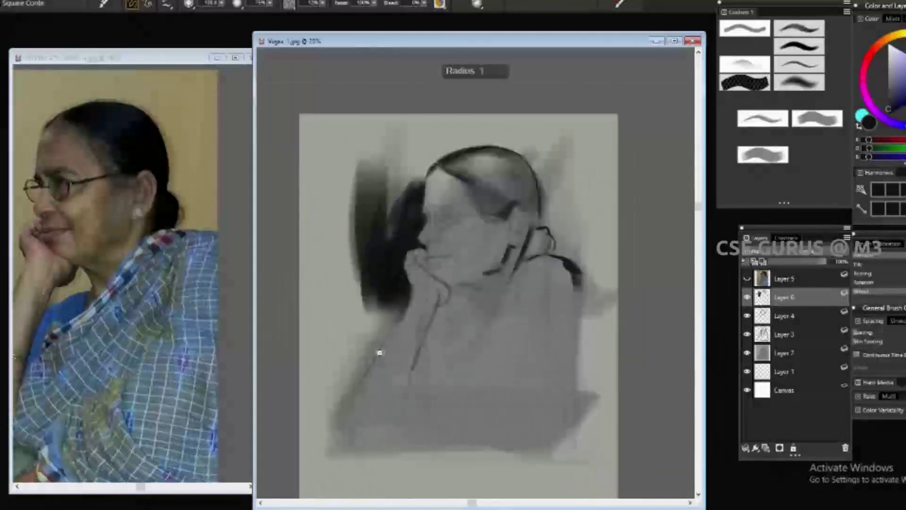
{"action": "left_click_drag", "start_coordinate": [406, 298], "coordinate": [372, 352]}
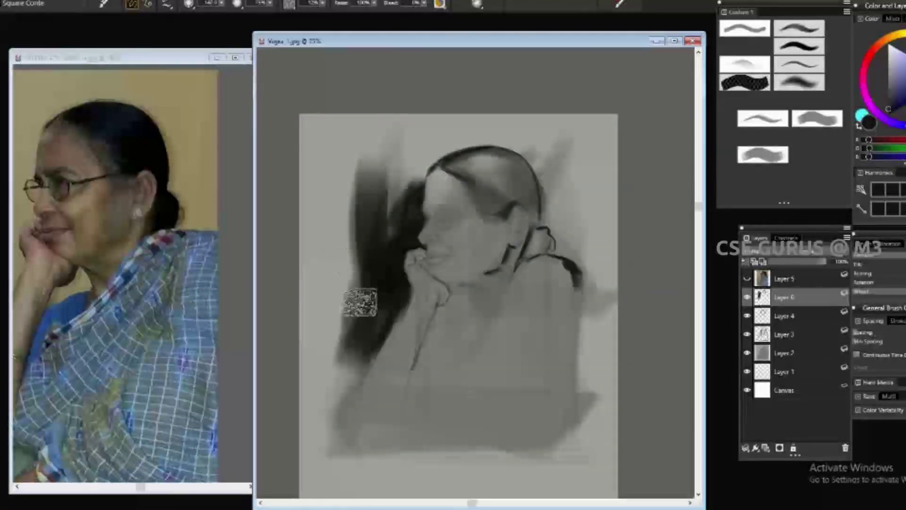
Shrink the brush twice and zoom in so the portrait fills the window.
{"action": "key", "text": "ctrl+plus"}
{"action": "key", "text": "bracketleft"}
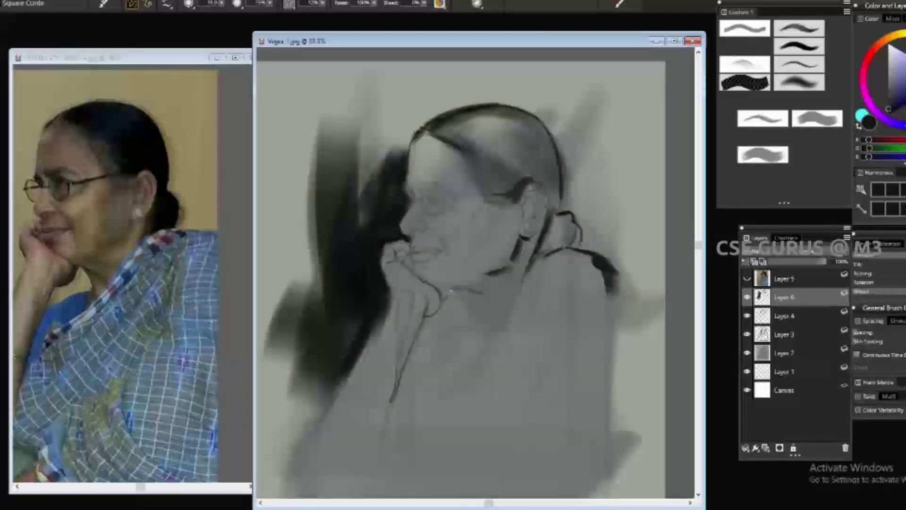
{"action": "key", "text": "bracketleft"}
{"action": "key", "text": "ctrl+plus"}
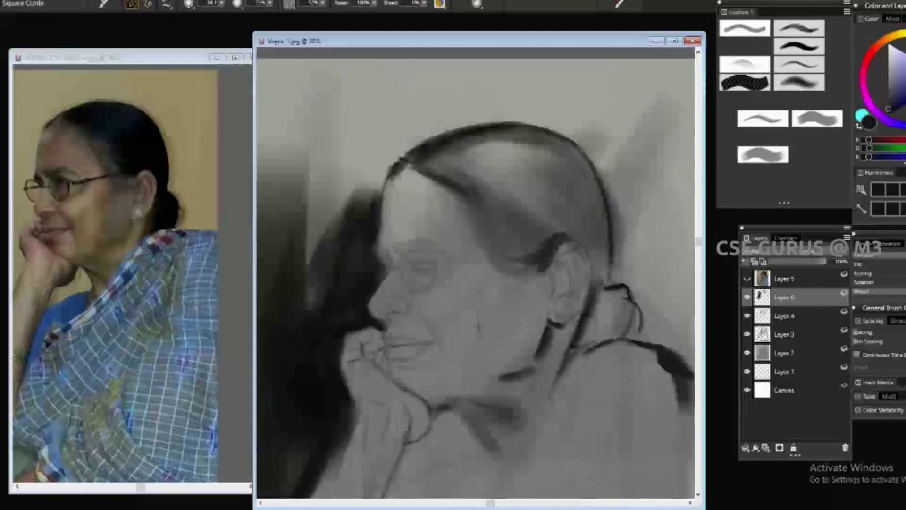
Shade the temple, eyebrow, eye socket and forehead in near-black charcoal.
{"action": "left_click_drag", "start_coordinate": [402, 290], "coordinate": [387, 278]}
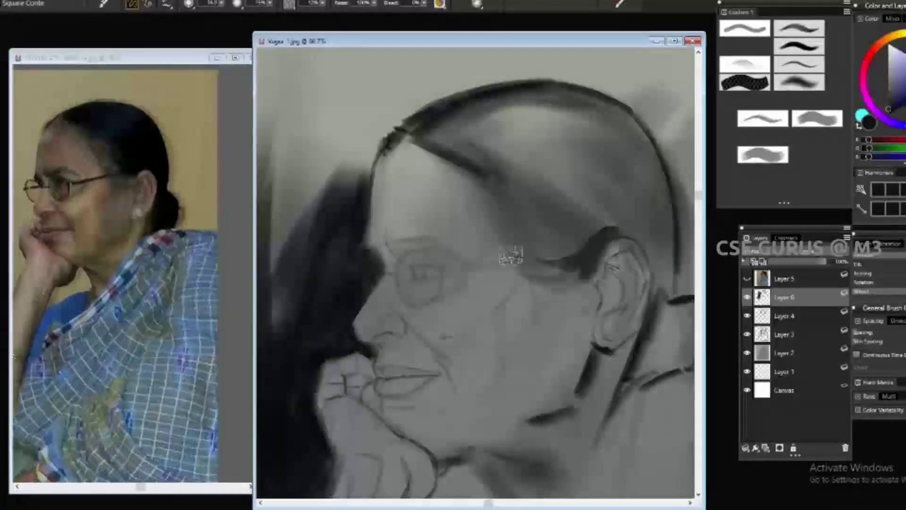
{"action": "left_click", "coordinate": [392, 285], "text": "alt"}
{"action": "left_click", "coordinate": [421, 369], "text": "alt"}
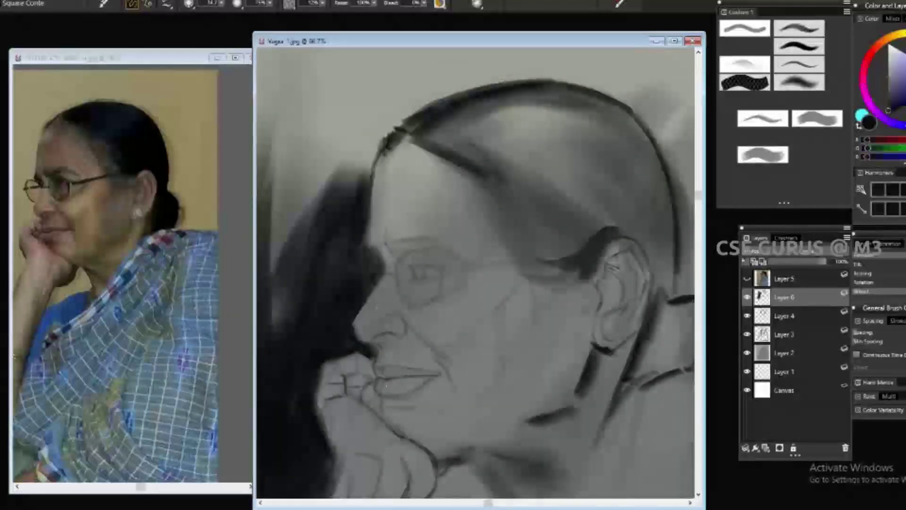
{"action": "left_click_drag", "start_coordinate": [417, 291], "coordinate": [415, 248]}
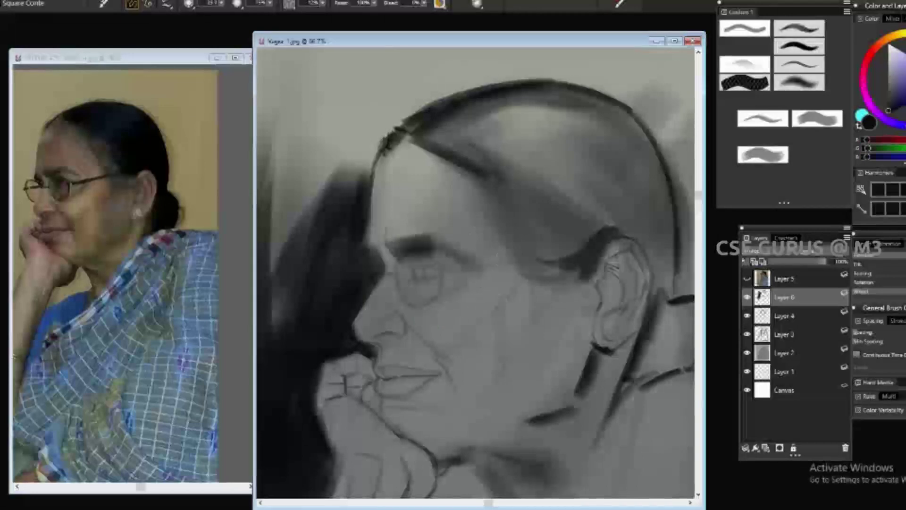
{"action": "left_click_drag", "start_coordinate": [409, 255], "coordinate": [380, 253]}
{"action": "mouse_move", "coordinate": [420, 151]}
{"action": "left_mouse_down"}
{"action": "mouse_move", "coordinate": [519, 236]}
{"action": "mouse_move", "coordinate": [484, 207]}
{"action": "left_mouse_up"}
{"action": "left_click_drag", "start_coordinate": [375, 137], "coordinate": [465, 193]}
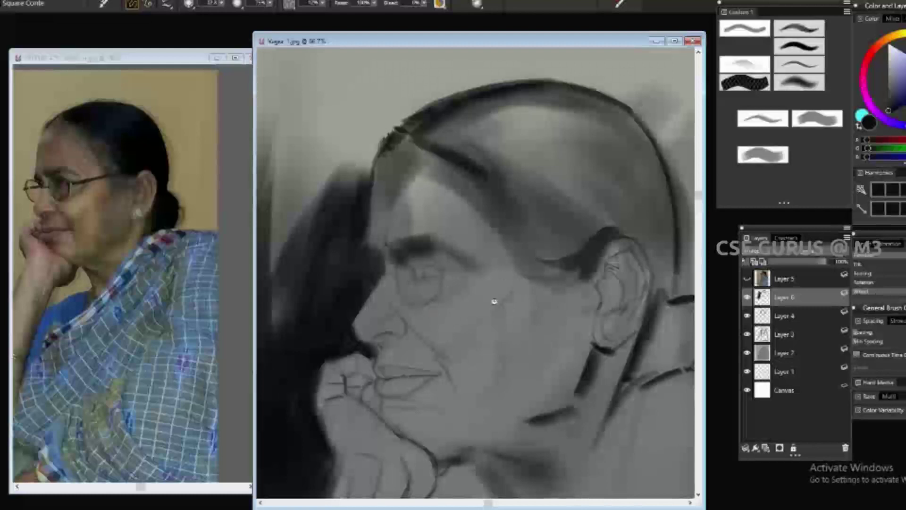
At brush size 48, darken the shading around the eye, cheek, jaw and neck.
{"action": "left_click_drag", "start_coordinate": [515, 261], "coordinate": [533, 262]}
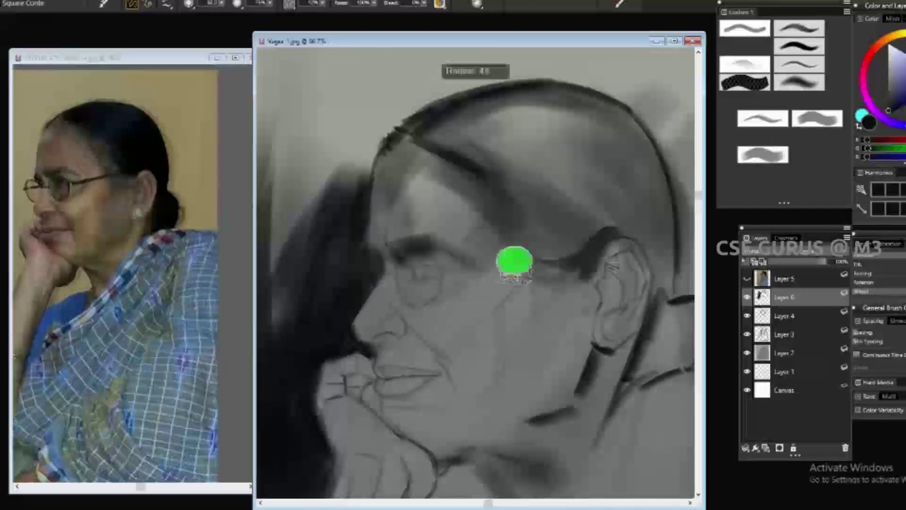
{"action": "mouse_move", "coordinate": [453, 265]}
{"action": "left_mouse_down"}
{"action": "mouse_move", "coordinate": [425, 307]}
{"action": "mouse_move", "coordinate": [413, 236]}
{"action": "left_mouse_up"}
{"action": "left_click_drag", "start_coordinate": [514, 198], "coordinate": [542, 304]}
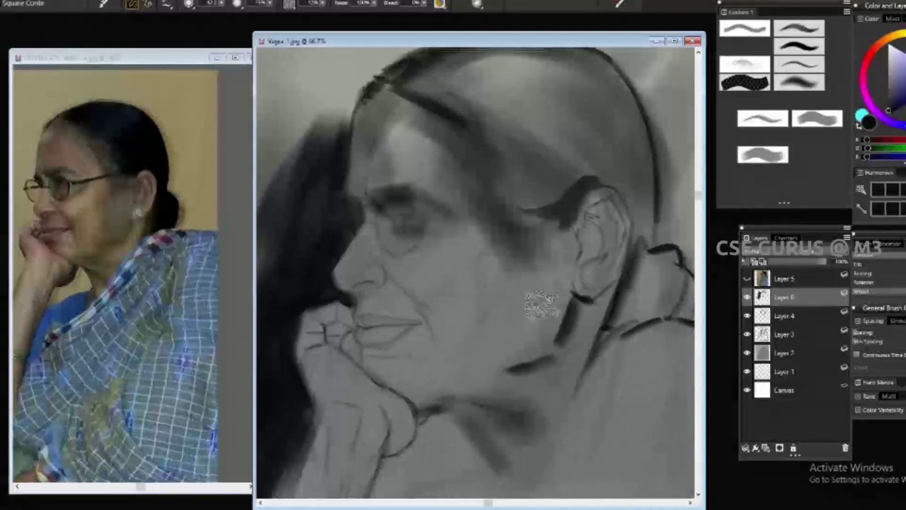
{"action": "mouse_move", "coordinate": [383, 265]}
{"action": "left_mouse_down"}
{"action": "mouse_move", "coordinate": [406, 292]}
{"action": "mouse_move", "coordinate": [445, 312]}
{"action": "mouse_move", "coordinate": [441, 330]}
{"action": "left_mouse_up"}
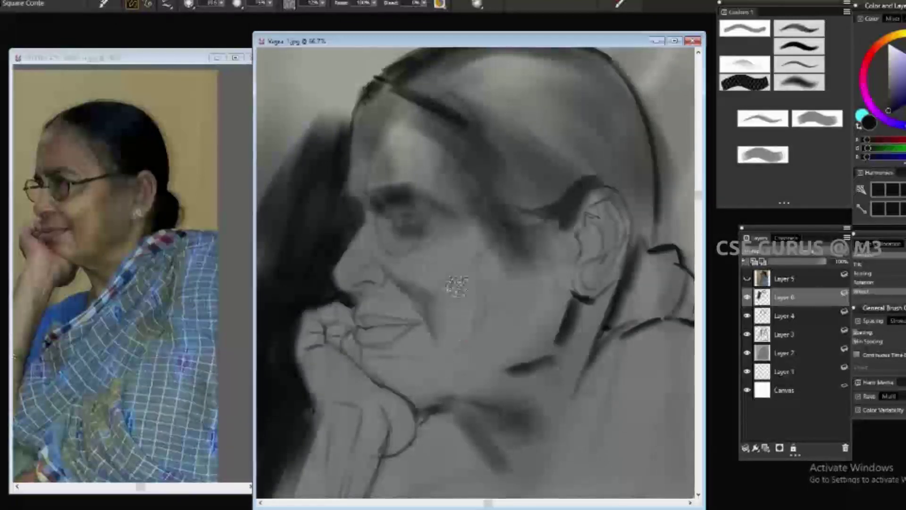
{"action": "left_click_drag", "start_coordinate": [415, 269], "coordinate": [448, 320]}
{"action": "mouse_move", "coordinate": [512, 218]}
{"action": "left_mouse_down"}
{"action": "mouse_move", "coordinate": [459, 313]}
{"action": "mouse_move", "coordinate": [491, 344]}
{"action": "mouse_move", "coordinate": [543, 236]}
{"action": "mouse_move", "coordinate": [563, 267]}
{"action": "mouse_move", "coordinate": [530, 366]}
{"action": "mouse_move", "coordinate": [481, 340]}
{"action": "left_mouse_up"}
{"action": "left_click_drag", "start_coordinate": [552, 349], "coordinate": [448, 391]}
{"action": "left_click_drag", "start_coordinate": [515, 364], "coordinate": [483, 394]}
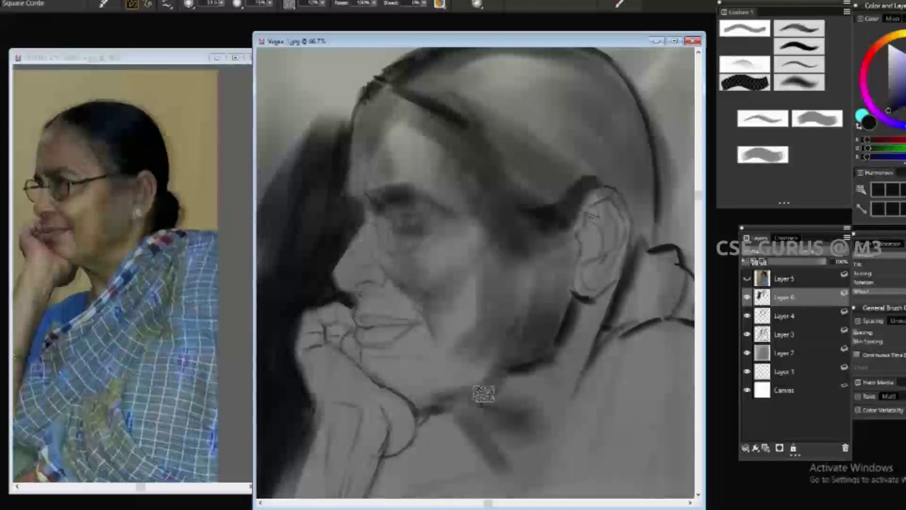
Add dark strokes along and near the chin line.
{"action": "scroll", "coordinate": [495, 378], "scroll_direction": "down", "scroll_amount": 1}
{"action": "left_click_drag", "start_coordinate": [420, 388], "coordinate": [466, 390]}
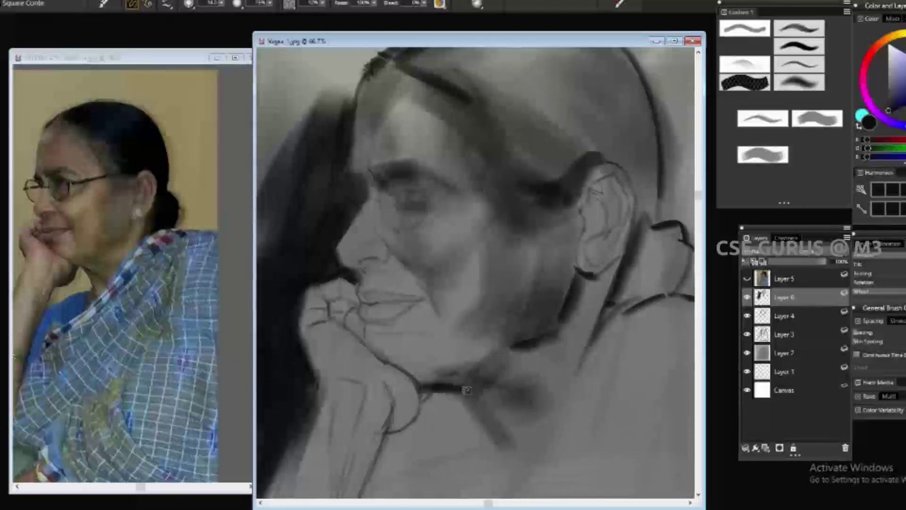
{"action": "key", "text": "ctrl+minus"}
{"action": "left_click_drag", "start_coordinate": [432, 344], "coordinate": [468, 401]}
{"action": "key", "text": "ctrl+minus"}
{"action": "key", "text": "ctrl+plus"}
Darken the hair bun behind the ear and the hair above the ear.
{"action": "mouse_move", "coordinate": [583, 331]}
{"action": "left_mouse_down"}
{"action": "mouse_move", "coordinate": [613, 269]}
{"action": "mouse_move", "coordinate": [559, 335]}
{"action": "left_mouse_up"}
{"action": "left_click_drag", "start_coordinate": [571, 191], "coordinate": [608, 274]}
{"action": "mouse_move", "coordinate": [566, 142]}
{"action": "left_mouse_down"}
{"action": "mouse_move", "coordinate": [585, 208]}
{"action": "mouse_move", "coordinate": [576, 203]}
{"action": "left_mouse_up"}
{"action": "left_click_drag", "start_coordinate": [543, 165], "coordinate": [471, 199]}
{"action": "left_click_drag", "start_coordinate": [538, 193], "coordinate": [491, 226]}
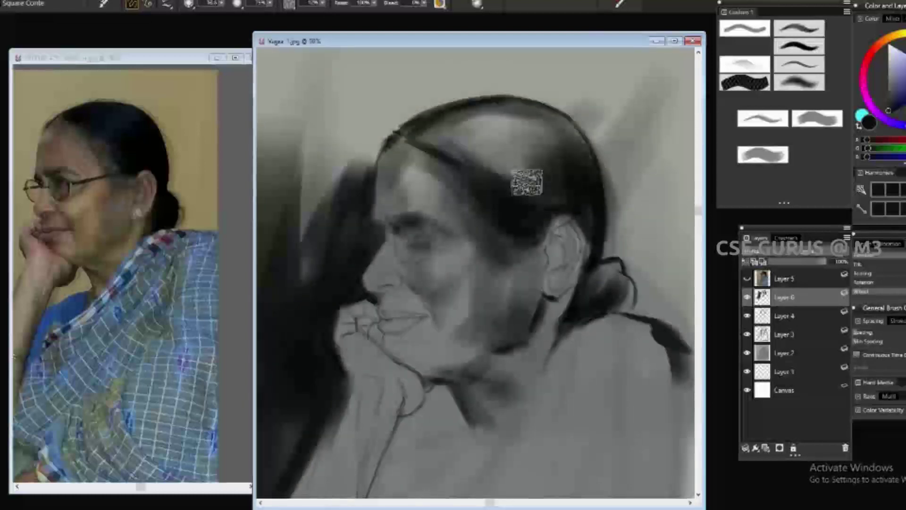
{"action": "key", "text": "ctrl+plus"}
Sample a canvas grey, darken the hair edge by the nose bridge, and shrink the brush to fine.
{"action": "left_click", "coordinate": [355, 311], "text": "alt"}
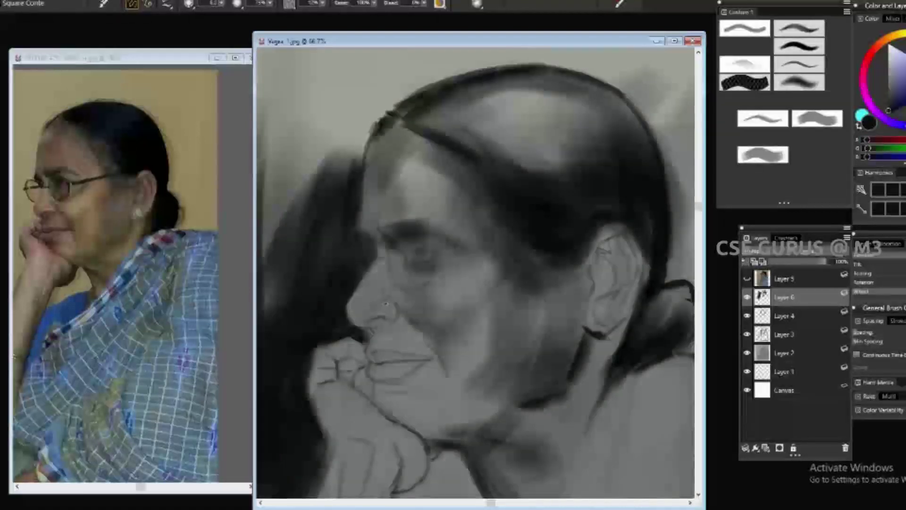
{"action": "left_click", "coordinate": [370, 133], "text": "alt"}
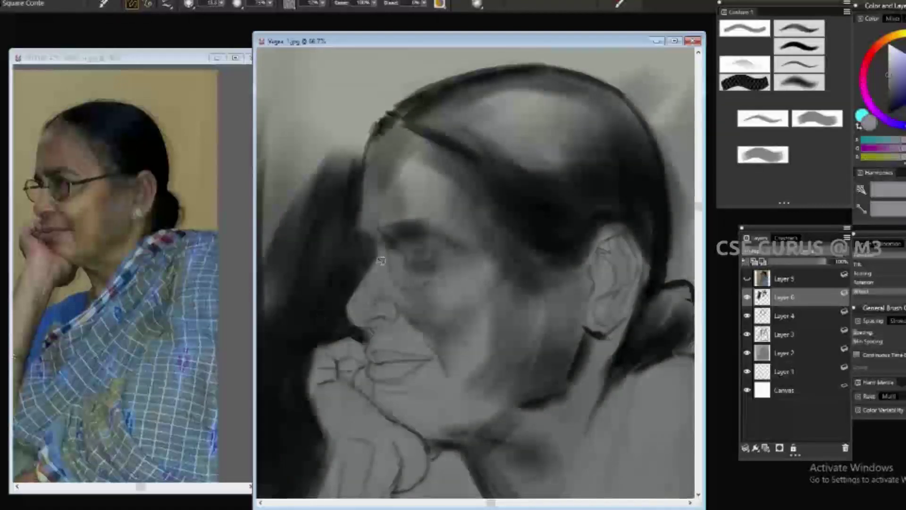
{"action": "left_click_drag", "start_coordinate": [366, 277], "coordinate": [347, 305]}
{"action": "key", "text": "bracketleft"}
{"action": "key", "text": "bracketleft"}
{"action": "key", "text": "bracketleft"}
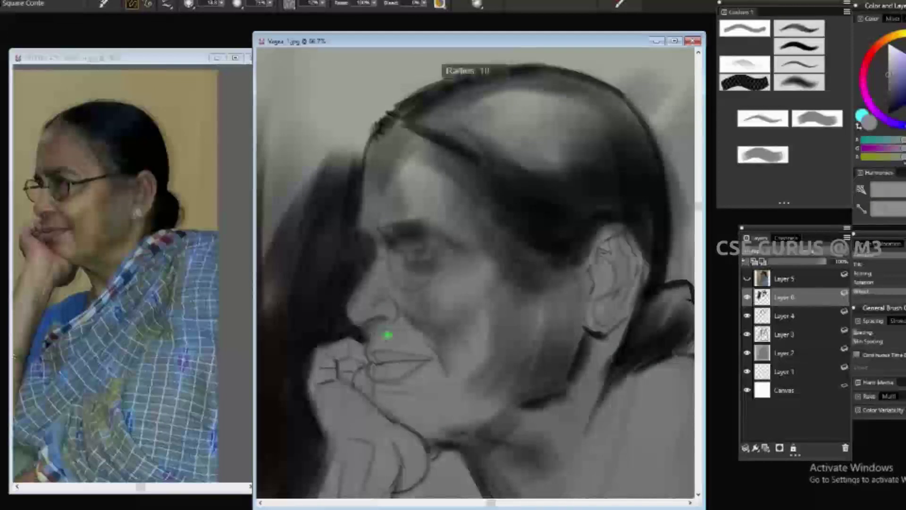
{"action": "key", "text": "bracketleft"}
{"action": "key", "text": "bracketleft"}
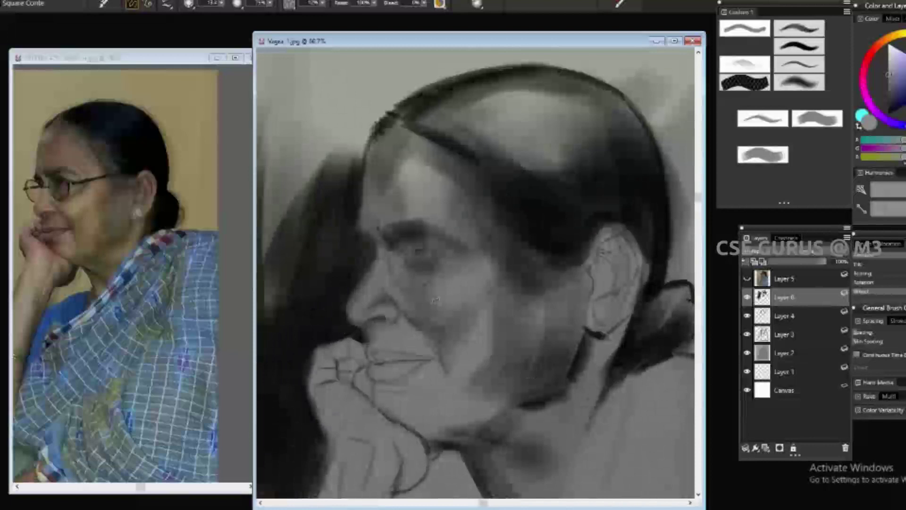
{"action": "key", "text": "bracketleft"}
{"action": "key", "text": "bracketleft"}
{"action": "key", "text": "bracketleft"}
{"action": "key", "text": "bracketleft"}
Blend the chin and hand lines into shading and darken the lip line and under-lip shadow.
{"action": "left_click_drag", "start_coordinate": [379, 386], "coordinate": [358, 337]}
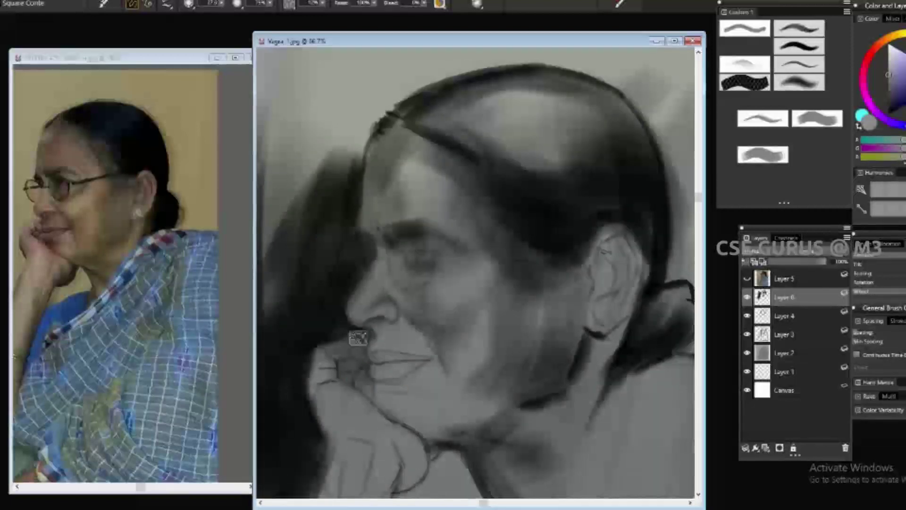
{"action": "scroll", "coordinate": [370, 343], "scroll_direction": "down", "scroll_amount": 2}
{"action": "scroll", "coordinate": [438, 319], "scroll_direction": "up", "scroll_amount": 2}
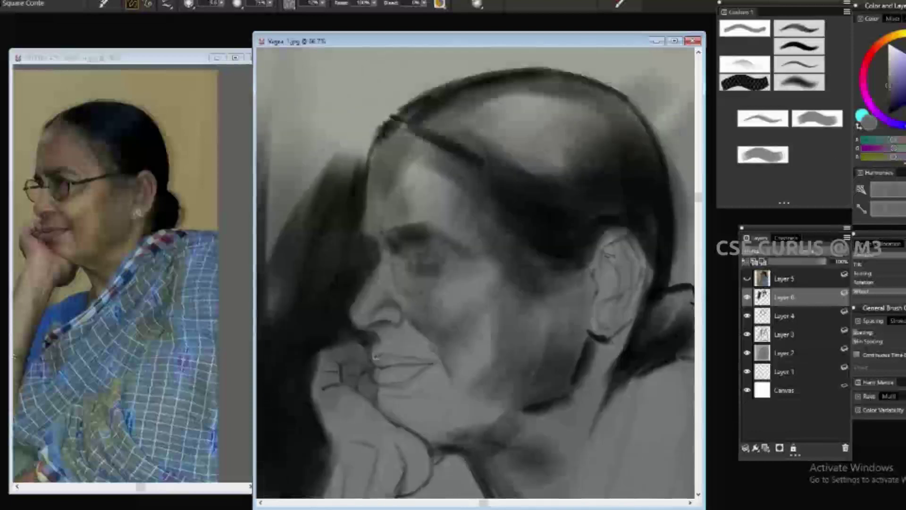
{"action": "left_click_drag", "start_coordinate": [408, 362], "coordinate": [439, 362]}
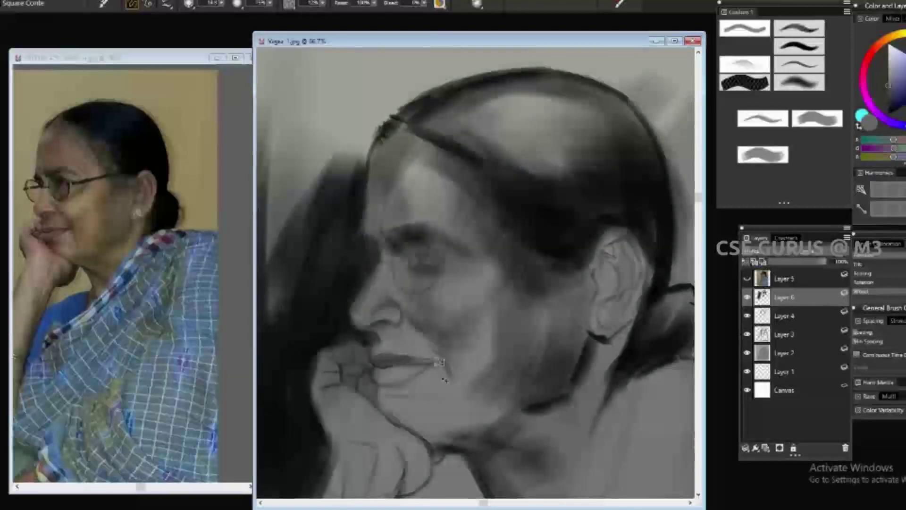
{"action": "mouse_move", "coordinate": [401, 390]}
{"action": "left_mouse_down"}
{"action": "mouse_move", "coordinate": [380, 368]}
{"action": "mouse_move", "coordinate": [410, 396]}
{"action": "left_mouse_up"}
{"action": "scroll", "coordinate": [415, 390], "scroll_direction": "down", "scroll_amount": 1}
{"action": "scroll", "coordinate": [519, 335], "scroll_direction": "up", "scroll_amount": 1}
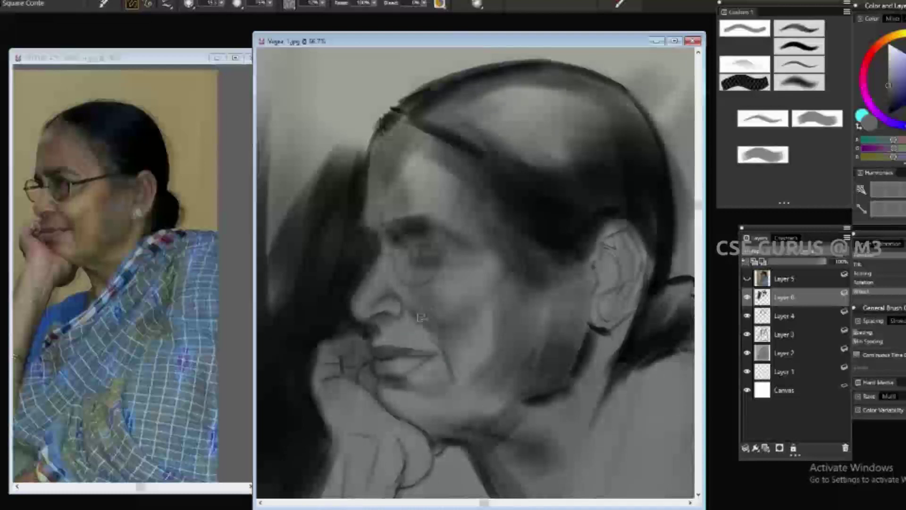
Zoom in on the face, resize the brush and darken the shading over the eye.
{"action": "left_click", "coordinate": [419, 289]}
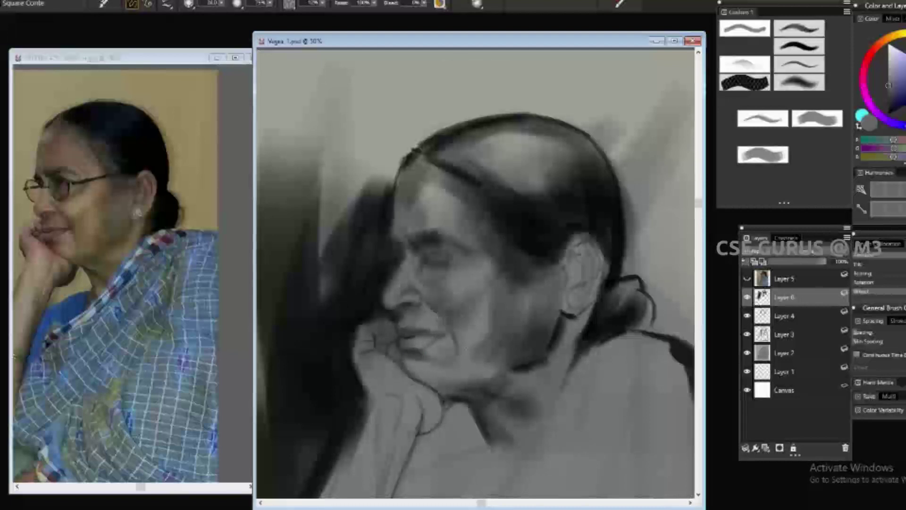
{"action": "key", "text": "bracketleft"}
{"action": "key", "text": "bracketleft"}
{"action": "key", "text": "bracketleft"}
{"action": "key", "text": "ctrl+equal"}
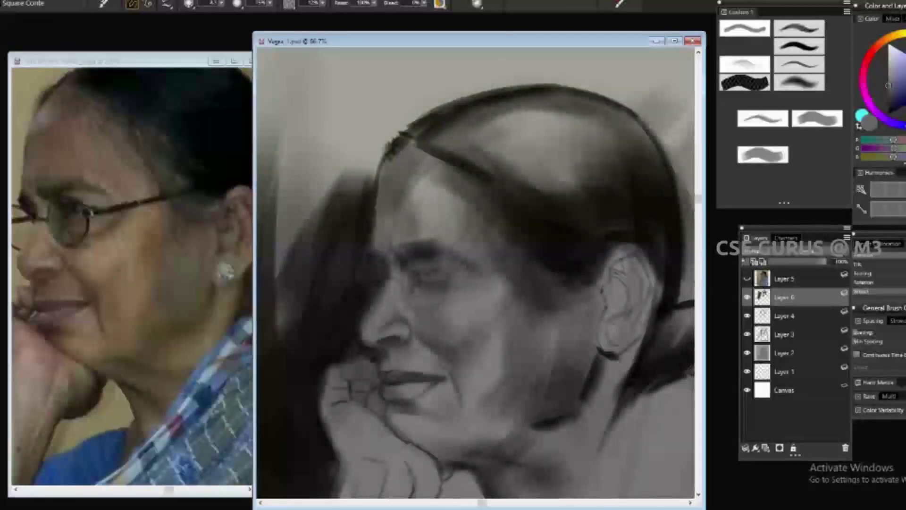
{"action": "left_click_drag", "start_coordinate": [425, 309], "coordinate": [437, 318]}
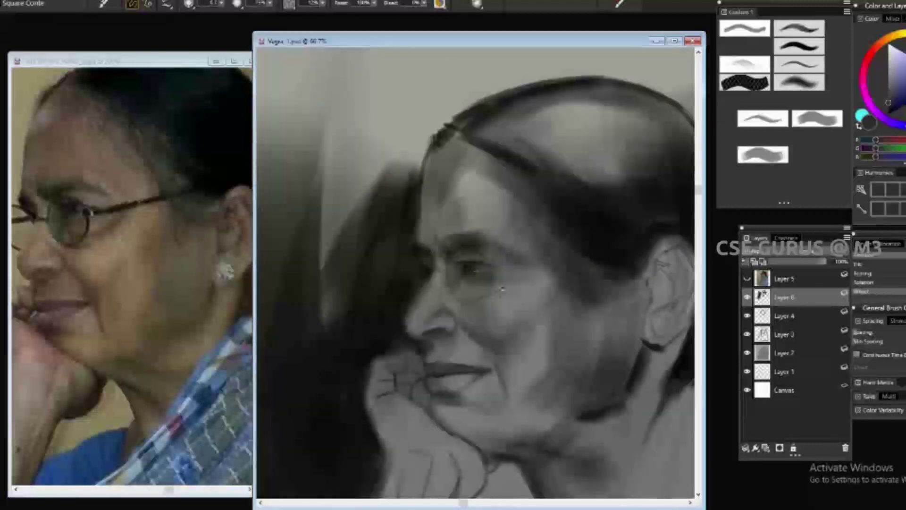
{"action": "left_click_drag", "start_coordinate": [485, 274], "coordinate": [510, 271]}
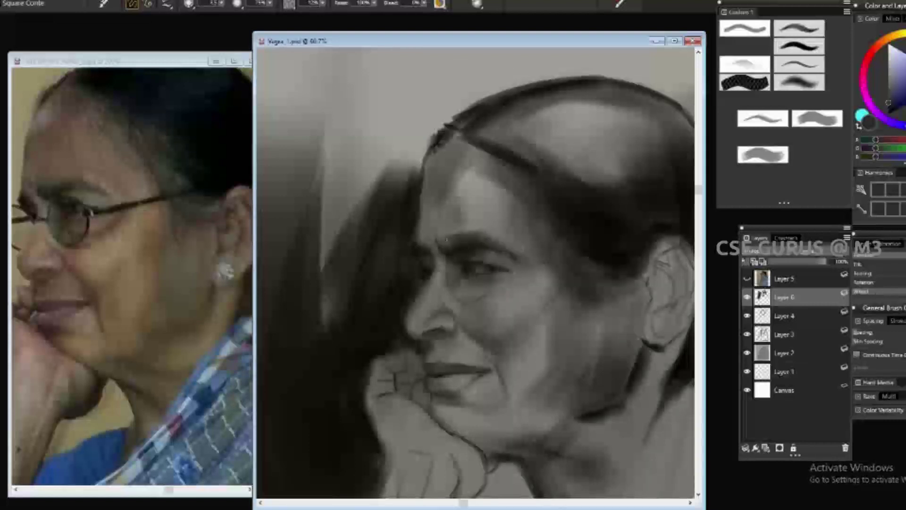
Rotate the canvas and pick mid and near-black greys on the colour wheel.
{"action": "left_click_drag", "start_coordinate": [447, 239], "coordinate": [501, 461]}
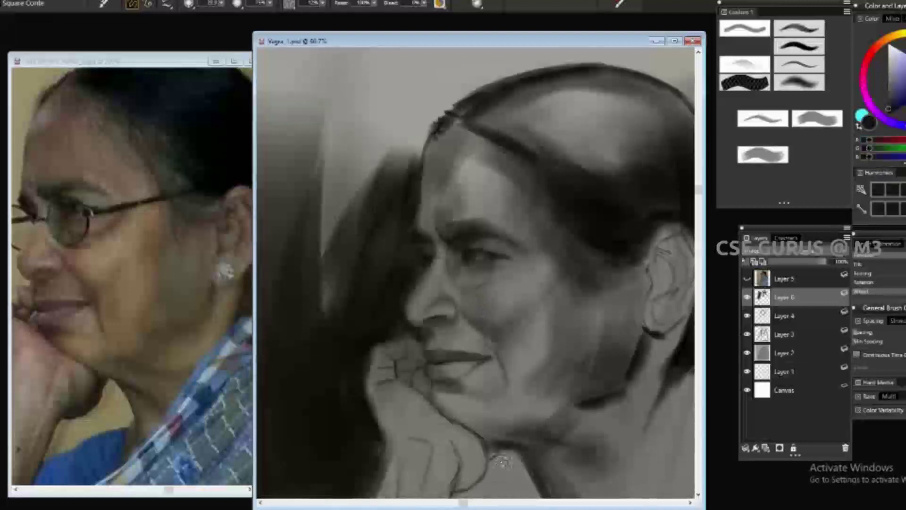
{"action": "left_click", "coordinate": [450, 232], "text": "alt"}
{"action": "left_click", "coordinate": [426, 204], "text": "alt"}
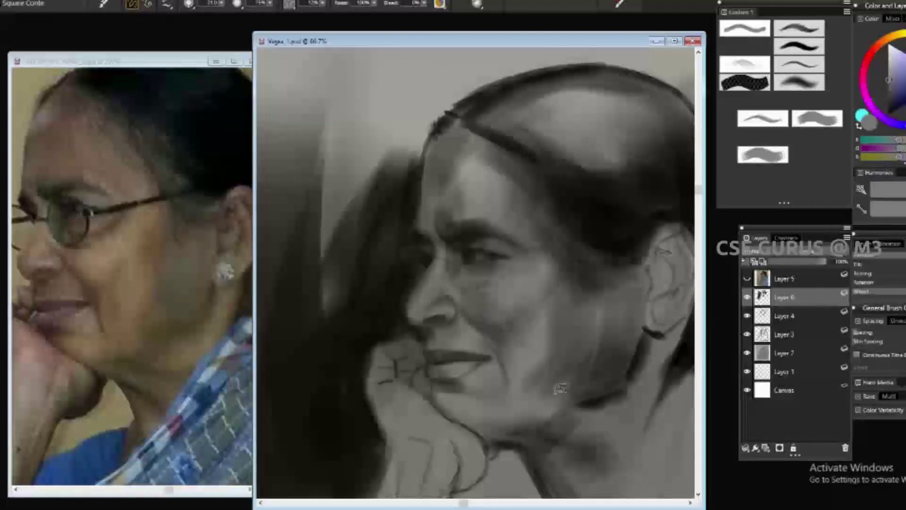
{"action": "scroll", "coordinate": [561, 389], "scroll_direction": "down", "scroll_amount": 1}
{"action": "left_click", "coordinate": [457, 268], "text": "alt"}
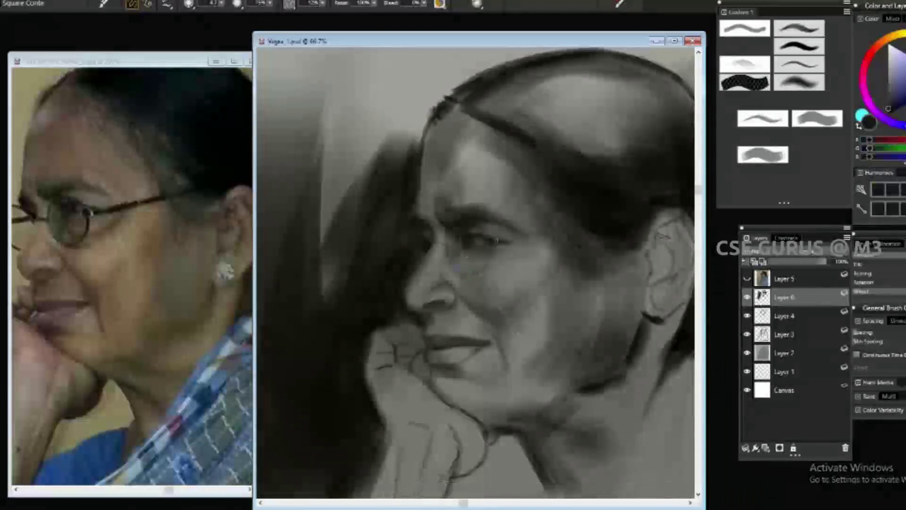
{"action": "scroll", "coordinate": [496, 240], "scroll_direction": "up", "scroll_amount": 1}
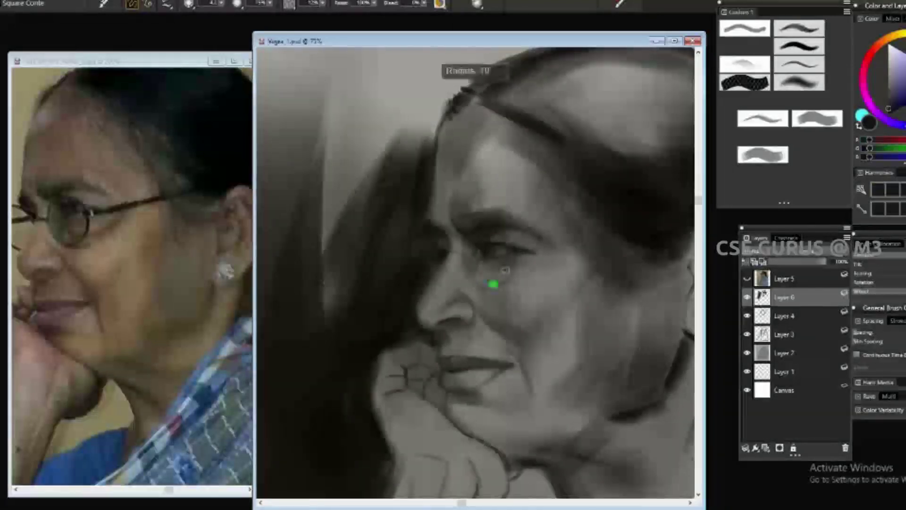
Recentre the face, refine lower-face shading with resized brushes, and sample a grey from the painting.
{"action": "left_click_drag", "start_coordinate": [504, 270], "coordinate": [479, 231]}
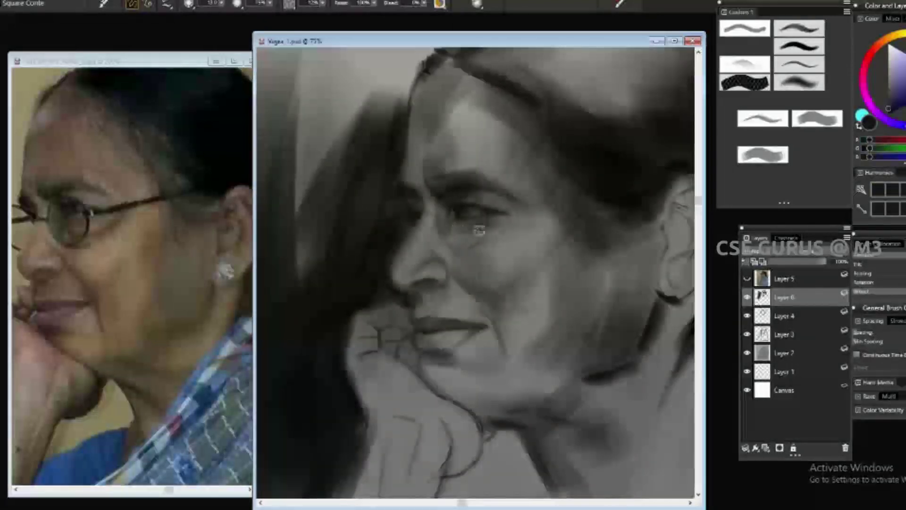
{"action": "left_click_drag", "start_coordinate": [526, 243], "coordinate": [534, 222]}
{"action": "left_click_drag", "start_coordinate": [445, 272], "coordinate": [445, 269]}
{"action": "left_click_drag", "start_coordinate": [506, 314], "coordinate": [535, 345]}
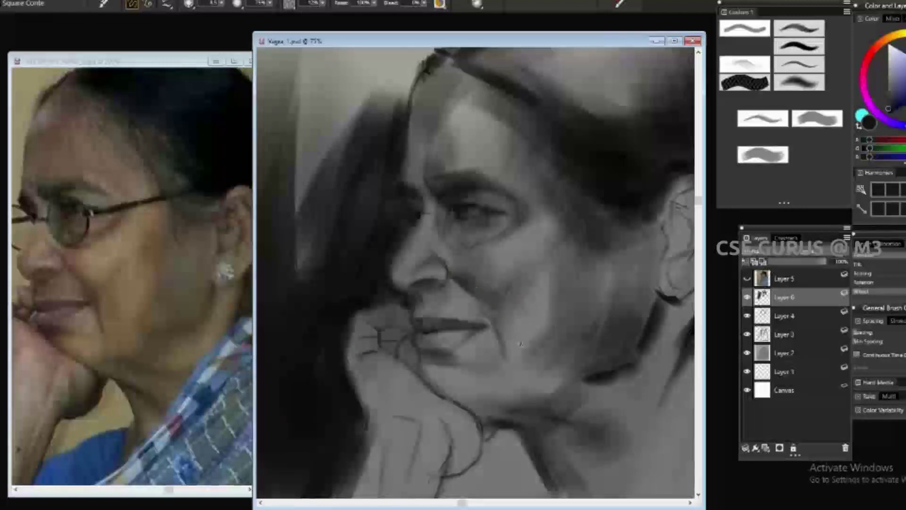
{"action": "left_click_drag", "start_coordinate": [498, 313], "coordinate": [501, 370]}
{"action": "left_click", "coordinate": [460, 357], "text": "alt"}
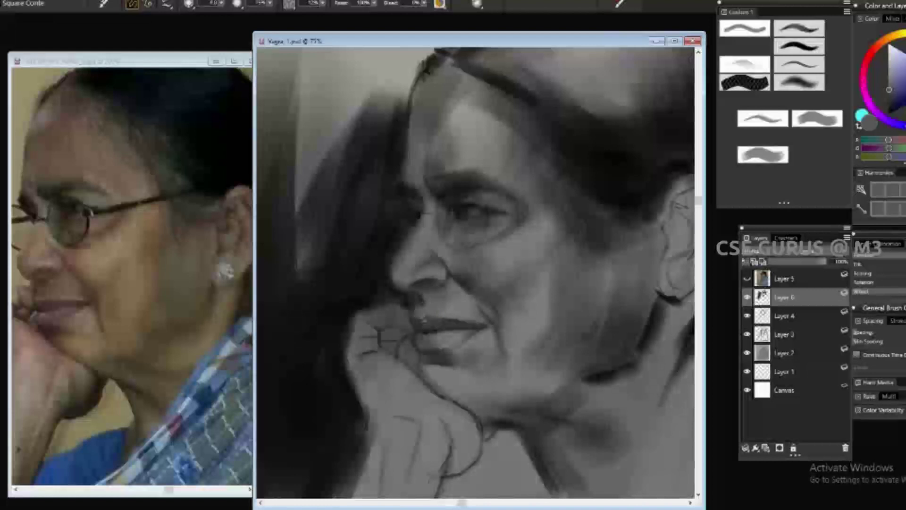
Zoom in on the ear and paint dark strokes around and beside it.
{"action": "key", "text": "ctrl+minus"}
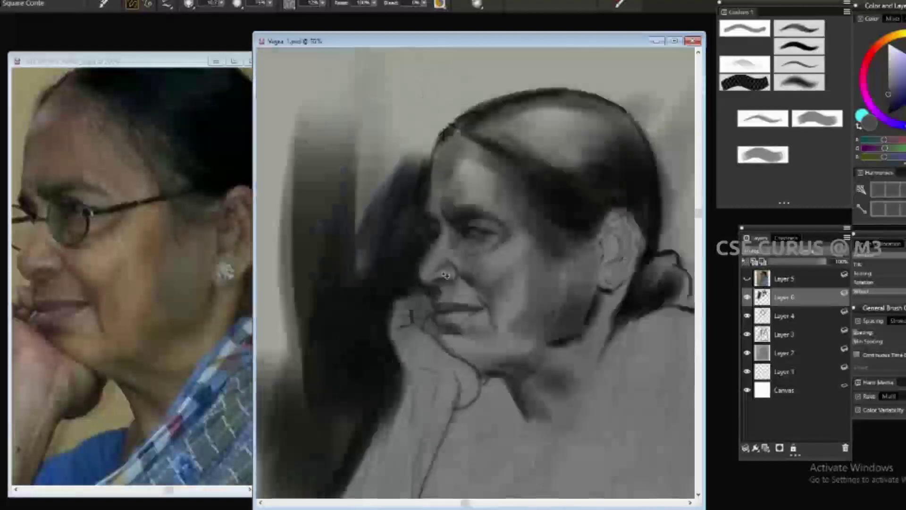
{"action": "key", "text": "bracketleft"}
{"action": "key", "text": "bracketleft"}
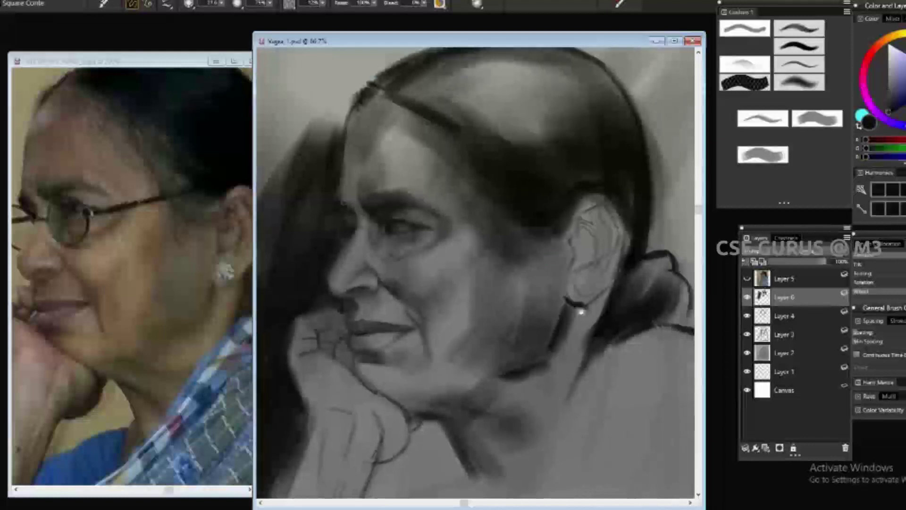
{"action": "key", "text": "ctrl+plus"}
{"action": "key", "text": "bracketright"}
{"action": "mouse_move", "coordinate": [560, 290]}
{"action": "left_mouse_down"}
{"action": "mouse_move", "coordinate": [554, 297]}
{"action": "mouse_move", "coordinate": [566, 264]}
{"action": "mouse_move", "coordinate": [596, 295]}
{"action": "mouse_move", "coordinate": [576, 294]}
{"action": "left_mouse_up"}
{"action": "left_click", "coordinate": [552, 294], "text": "alt"}
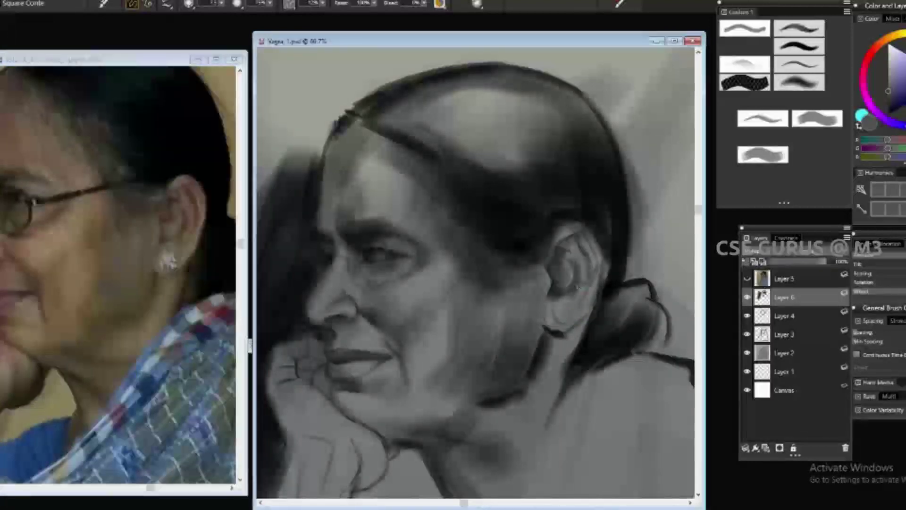
Sample near-black from the hair, set brush size 15.7 then 11, and switch to Layer 4.
{"action": "left_click_drag", "start_coordinate": [574, 309], "coordinate": [604, 306]}
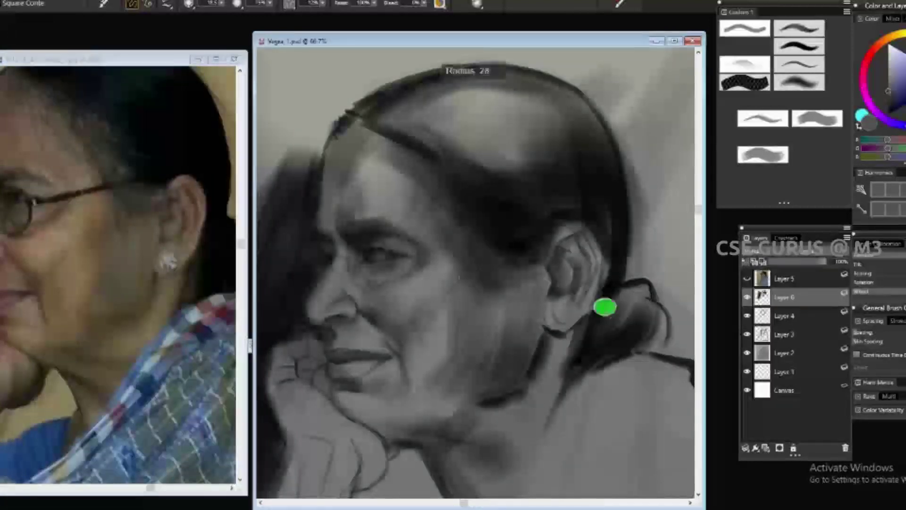
{"action": "left_click", "coordinate": [614, 271], "text": "alt"}
{"action": "left_click_drag", "start_coordinate": [615, 270], "coordinate": [585, 239]}
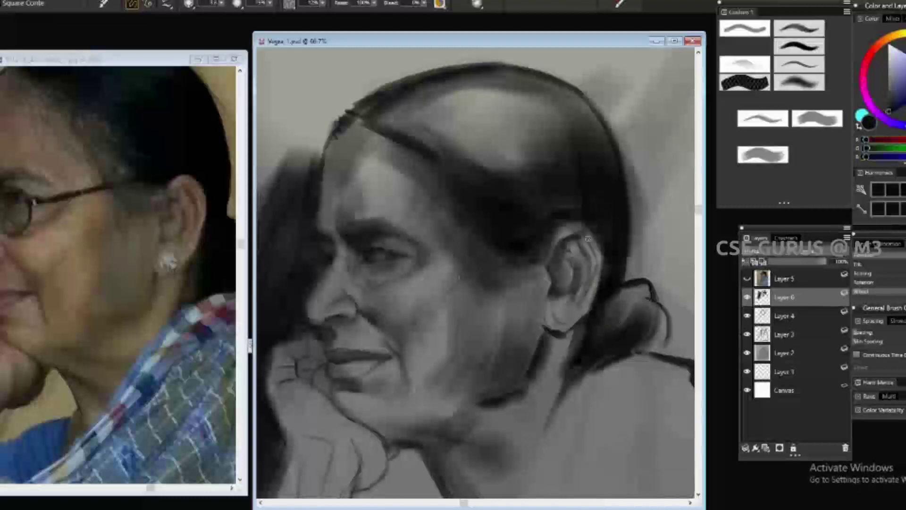
{"action": "left_click", "coordinate": [566, 343], "text": "ctrl"}
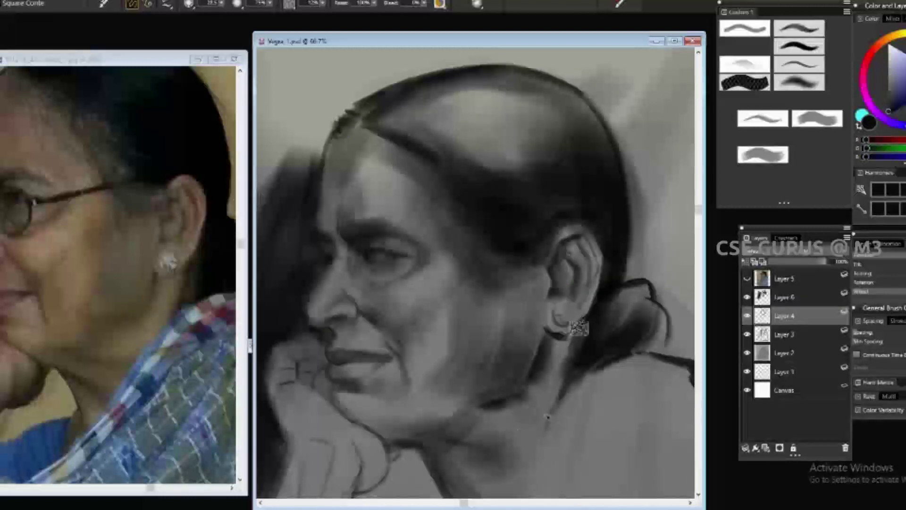
{"action": "left_click_drag", "start_coordinate": [567, 330], "coordinate": [597, 337]}
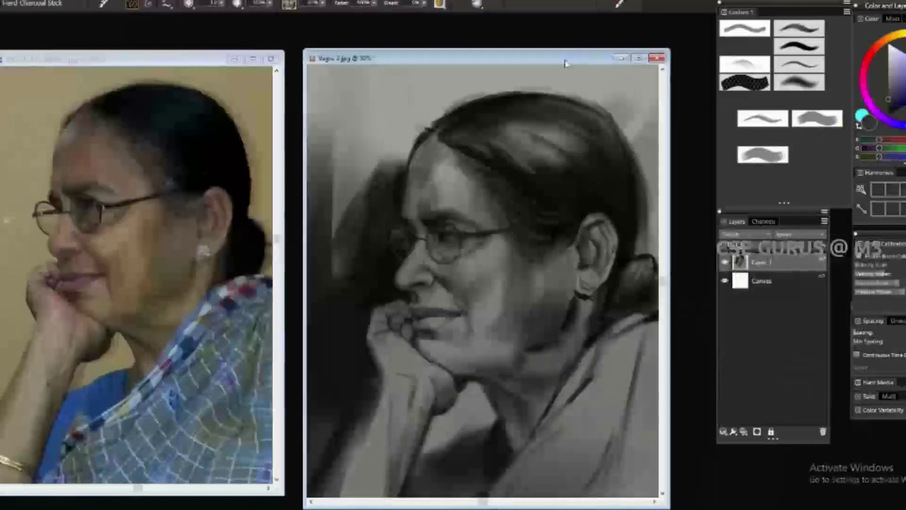
Sample lighter and darker greys from the face and lower face.
{"action": "left_click", "coordinate": [560, 305], "text": "alt"}
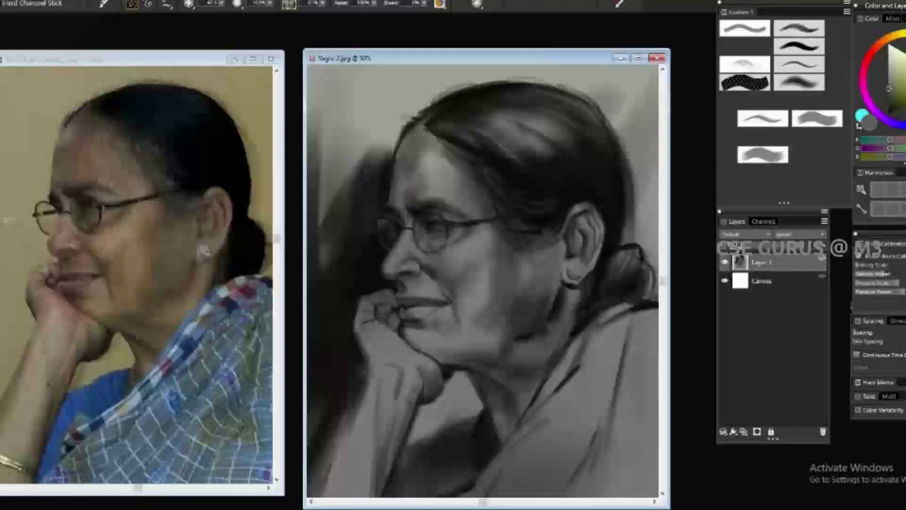
{"action": "left_click", "coordinate": [494, 300], "text": "alt"}
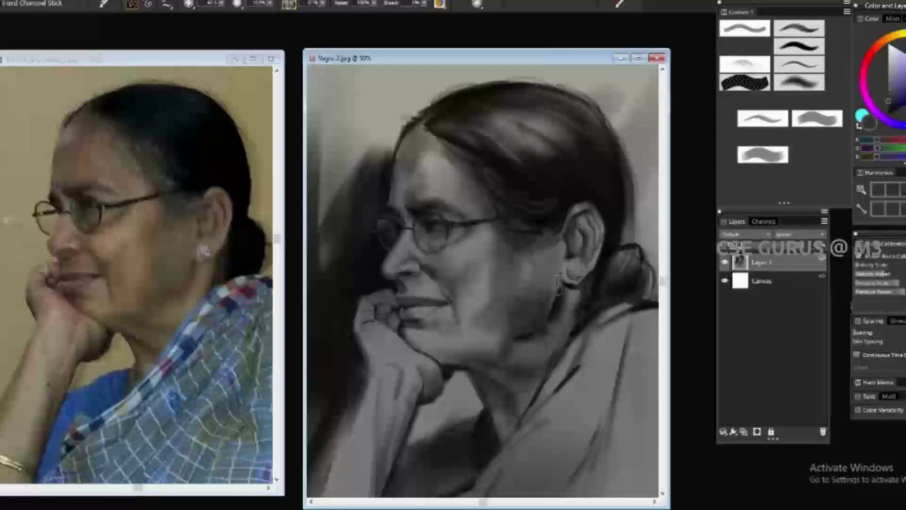
{"action": "left_click", "coordinate": [496, 352], "text": "alt"}
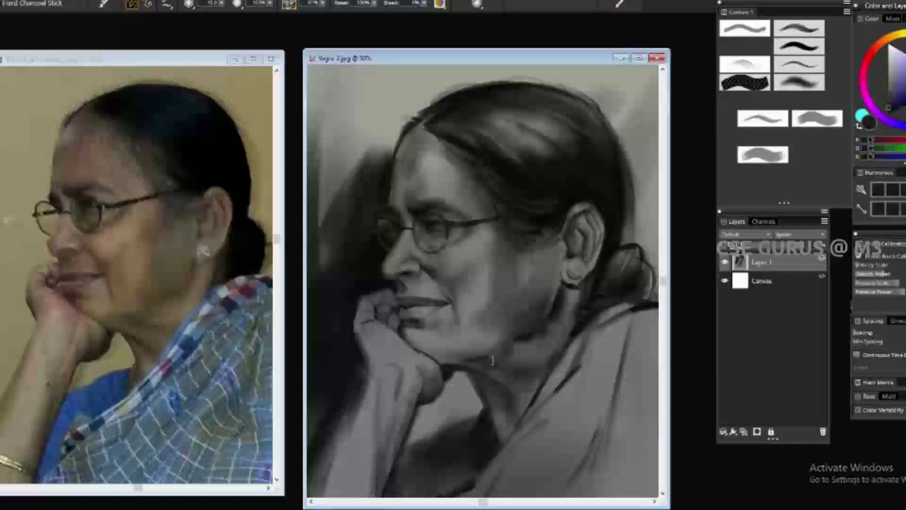
{"action": "left_click", "coordinate": [534, 386], "text": "alt"}
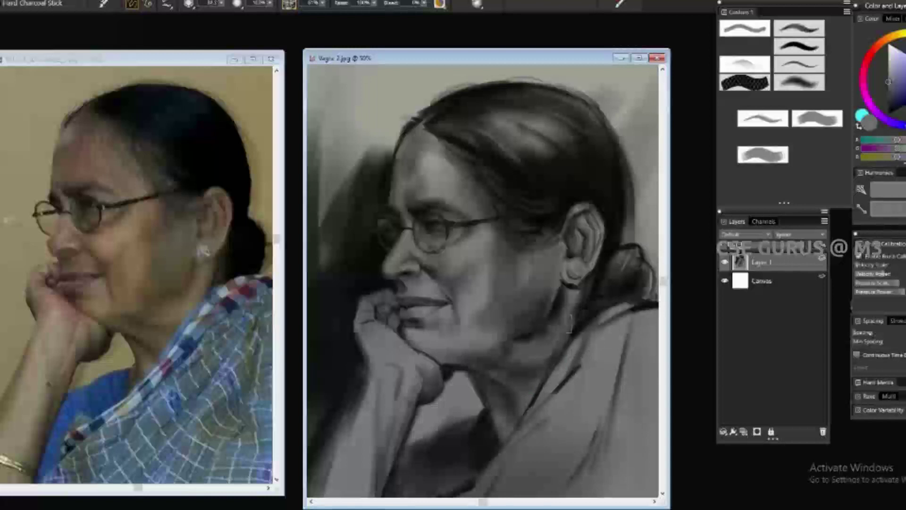
Choose a plain paper texture and the Square Conte brush, then sample a darker grey.
{"action": "left_click", "coordinate": [289, 4]}
{"action": "left_click", "coordinate": [312, 255]}
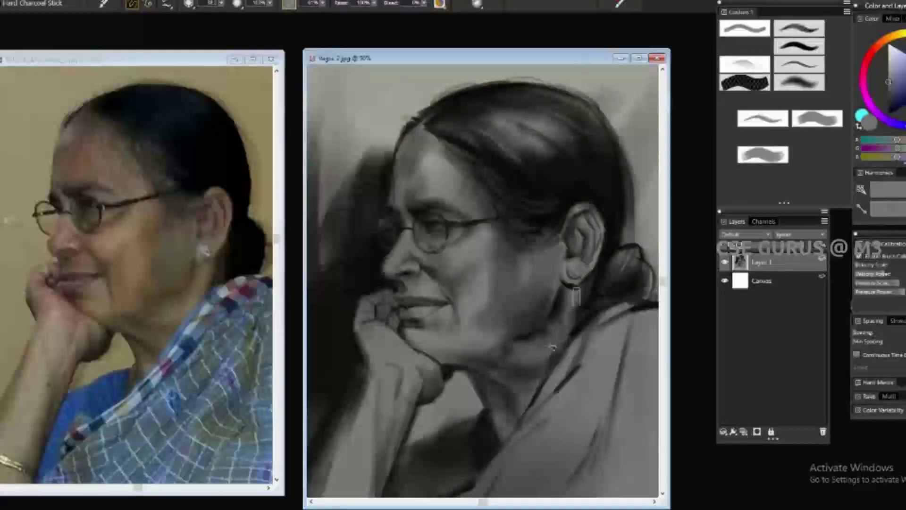
{"action": "left_click", "coordinate": [774, 159]}
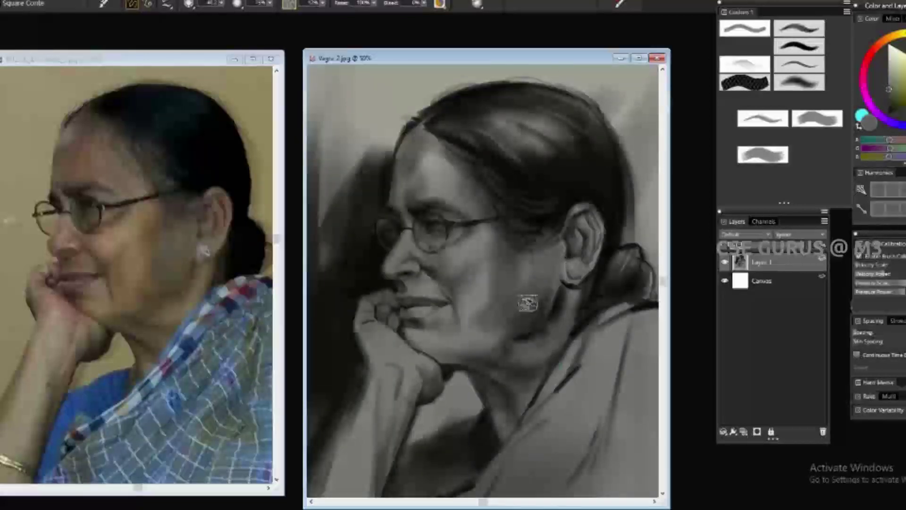
{"action": "left_click", "coordinate": [538, 303], "text": "alt"}
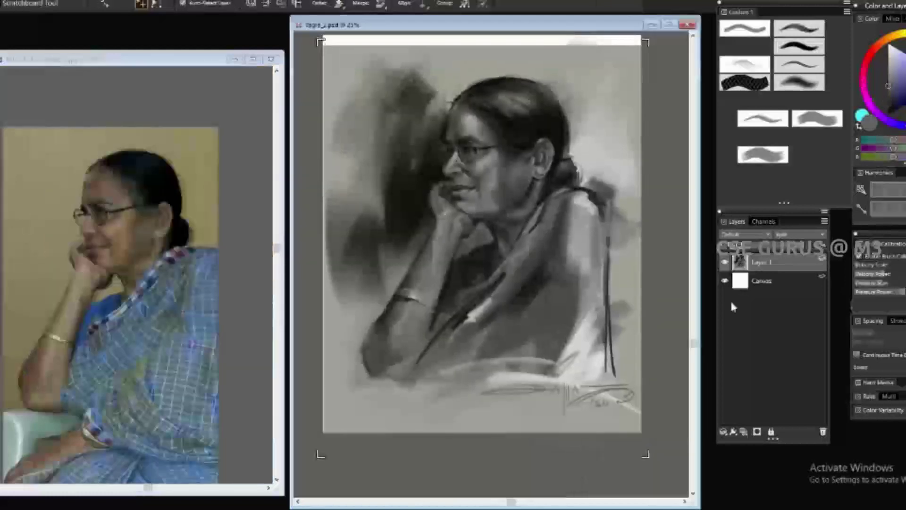
Lighten the upper-left and left-edge background with light conte strokes.
{"action": "key", "text": "b"}
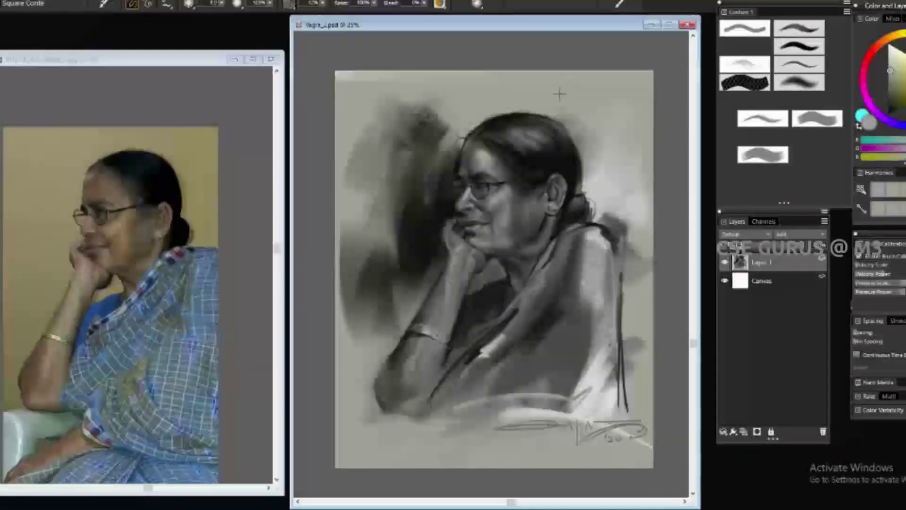
{"action": "left_click_drag", "start_coordinate": [425, 188], "coordinate": [394, 36]}
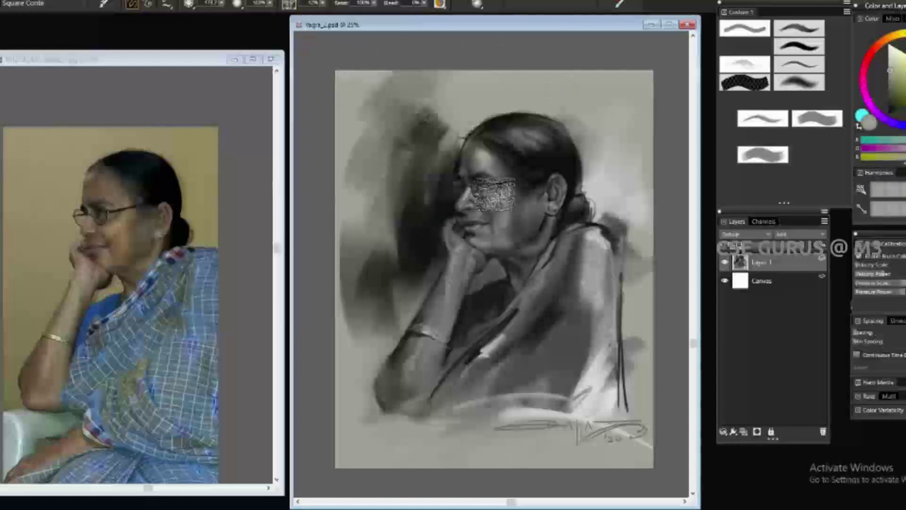
{"action": "left_click_drag", "start_coordinate": [359, 217], "coordinate": [339, 335]}
{"action": "left_click_drag", "start_coordinate": [351, 283], "coordinate": [347, 229]}
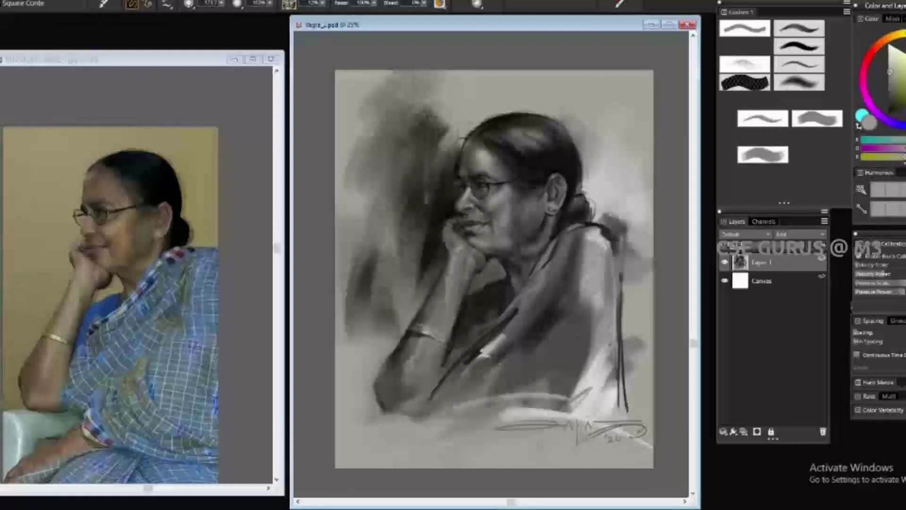
{"action": "left_click_drag", "start_coordinate": [427, 208], "coordinate": [427, 194]}
At brush radius 132, darken the background left of the face and add a new layer.
{"action": "left_click_drag", "start_coordinate": [368, 283], "coordinate": [358, 212]}
{"action": "left_click_drag", "start_coordinate": [425, 226], "coordinate": [416, 132]}
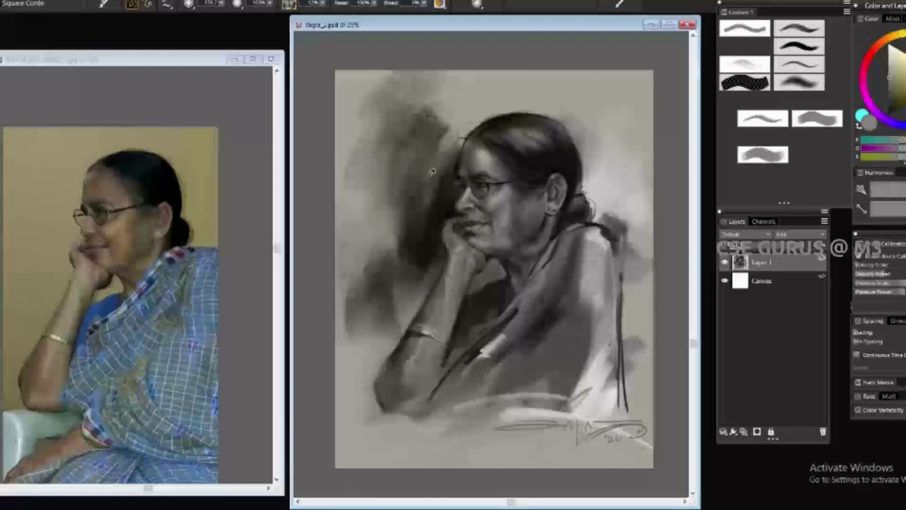
{"action": "left_click_drag", "start_coordinate": [518, 295], "coordinate": [520, 280]}
{"action": "left_click_drag", "start_coordinate": [385, 239], "coordinate": [380, 177]}
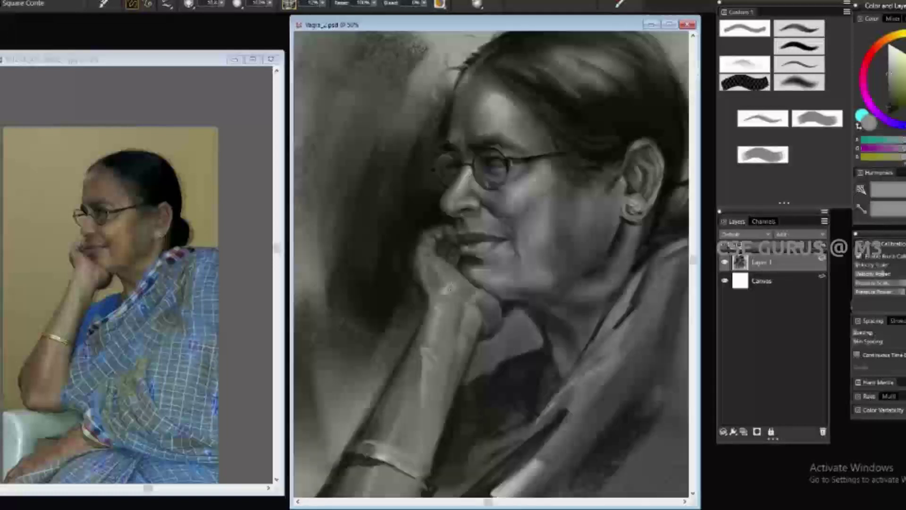
{"action": "left_click", "coordinate": [519, 331], "text": "alt"}
{"action": "key", "text": "ctrl+shift+n"}
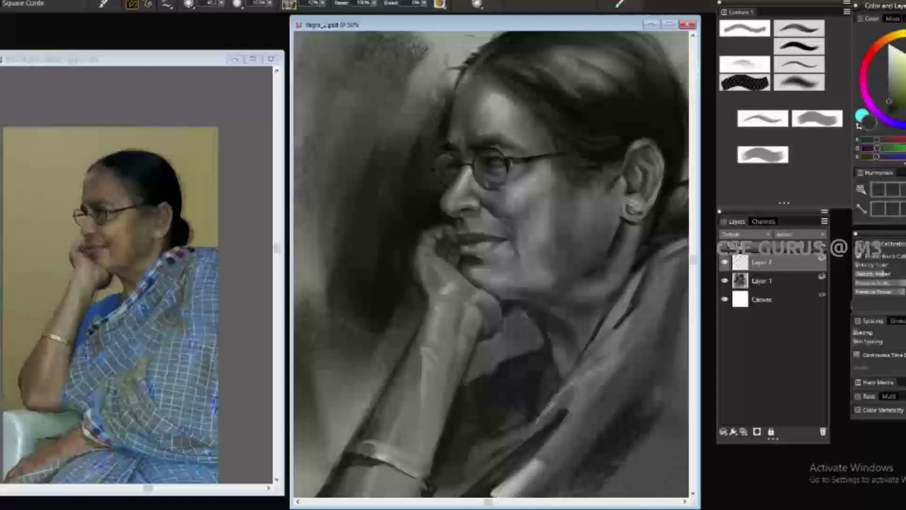
{"action": "key", "text": "ctrl+minus"}
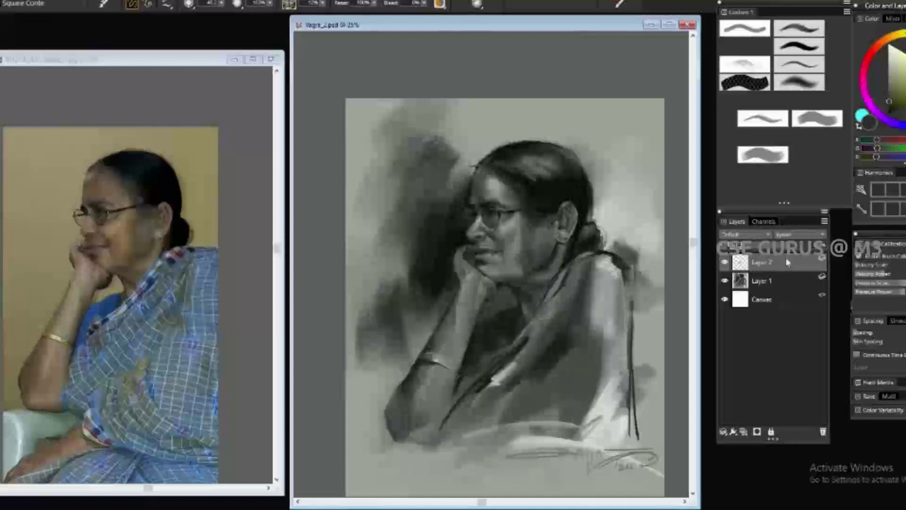
{"action": "left_click", "coordinate": [428, 369], "text": "alt"}
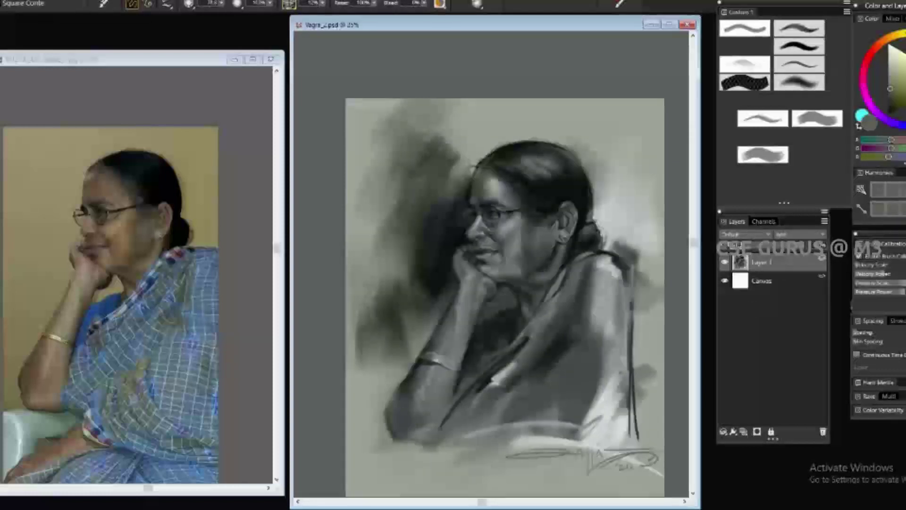